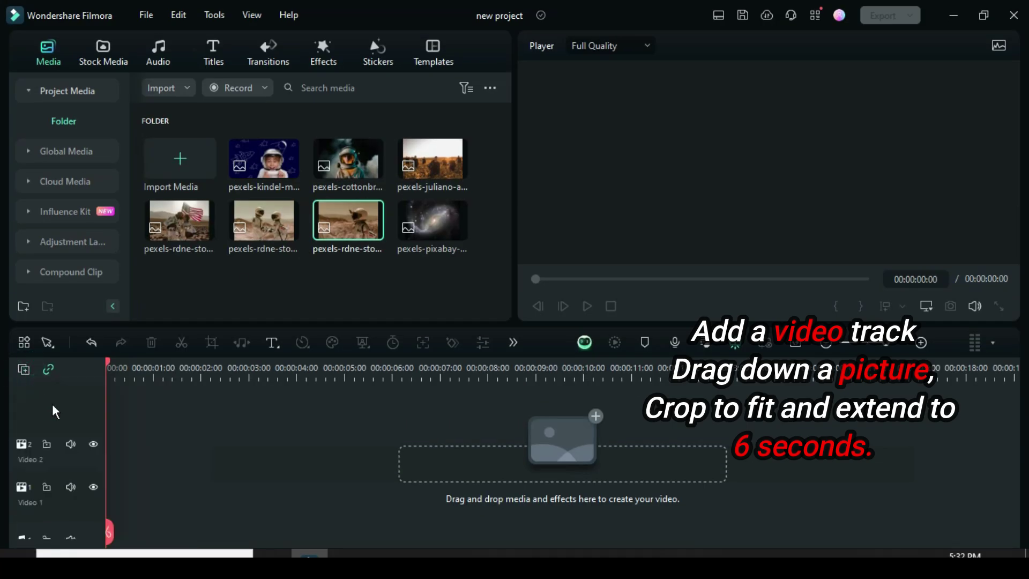
Step: Increase the height of the timeline tracks
click(23, 369)
mouse_move(134, 509)
click(220, 523)
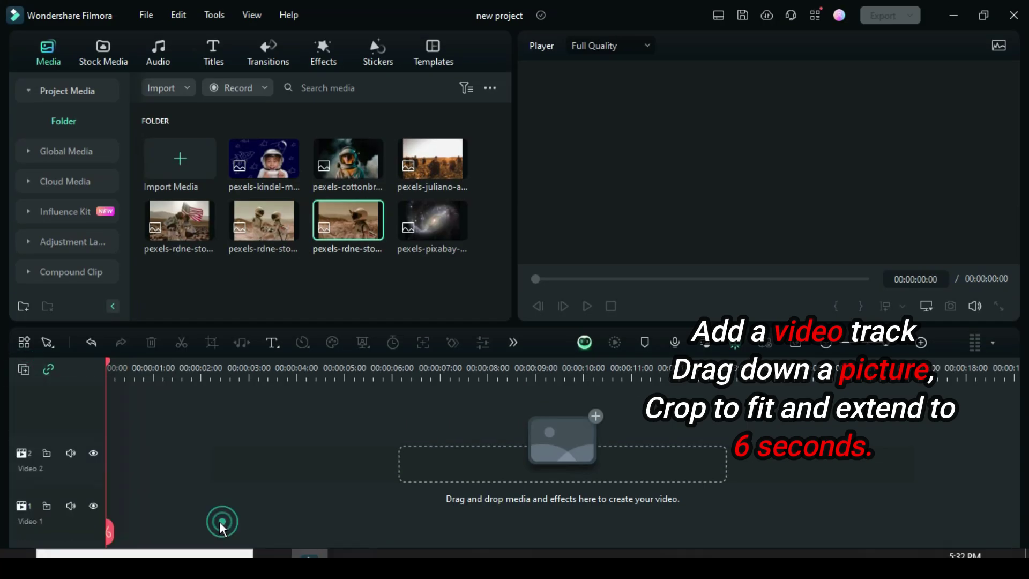
Step: Place the selected astronaut picture at the start of Video 2, cropped to fit and extended to 6 seconds
click(83, 449)
drag(348, 219, 126, 464)
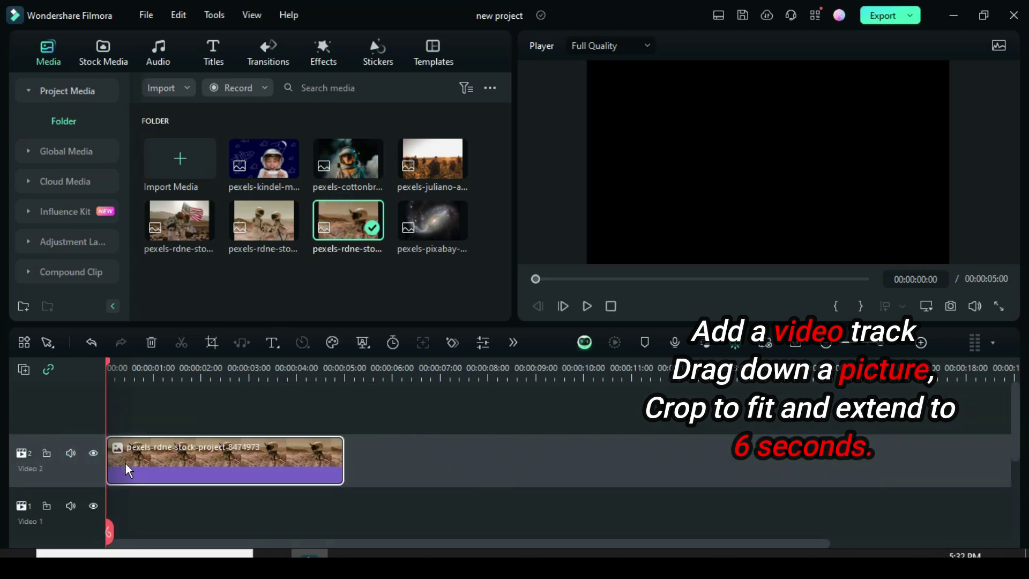
right_click(125, 464)
click(195, 212)
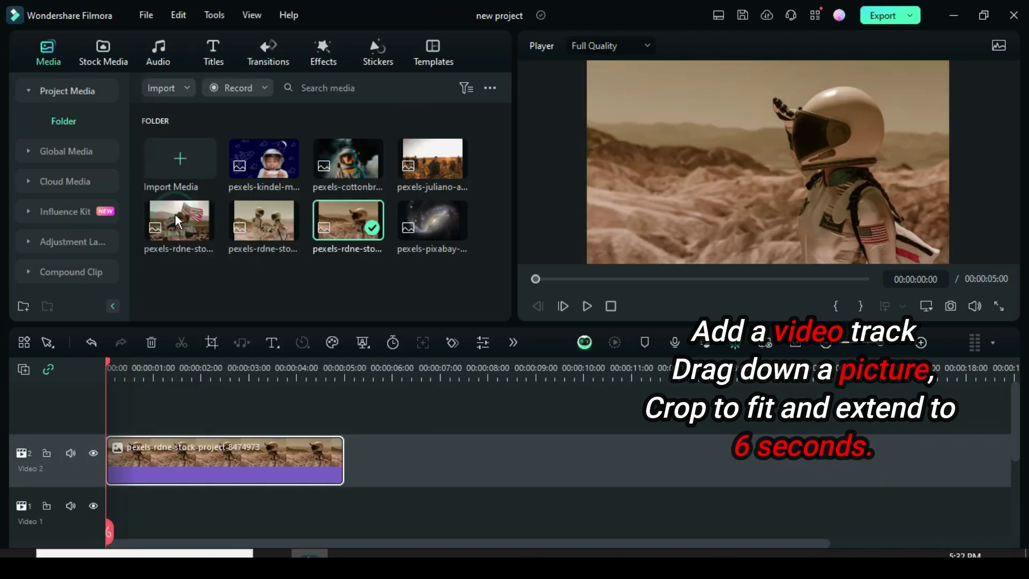
drag(337, 456, 386, 457)
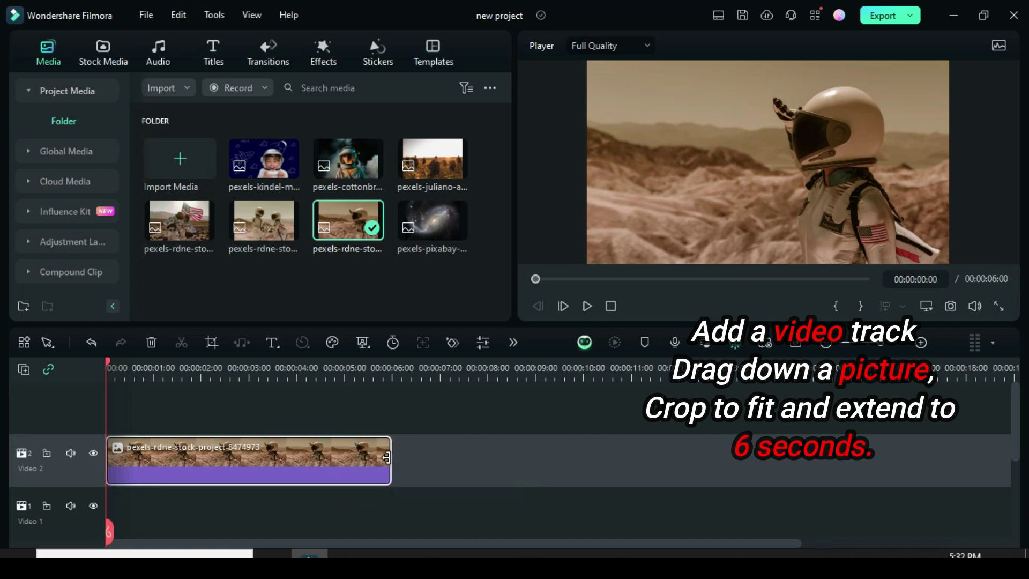
Step: Open Crop and Zoom for the astronaut clip and set the crop ratio to 16:9
click(211, 343)
click(177, 479)
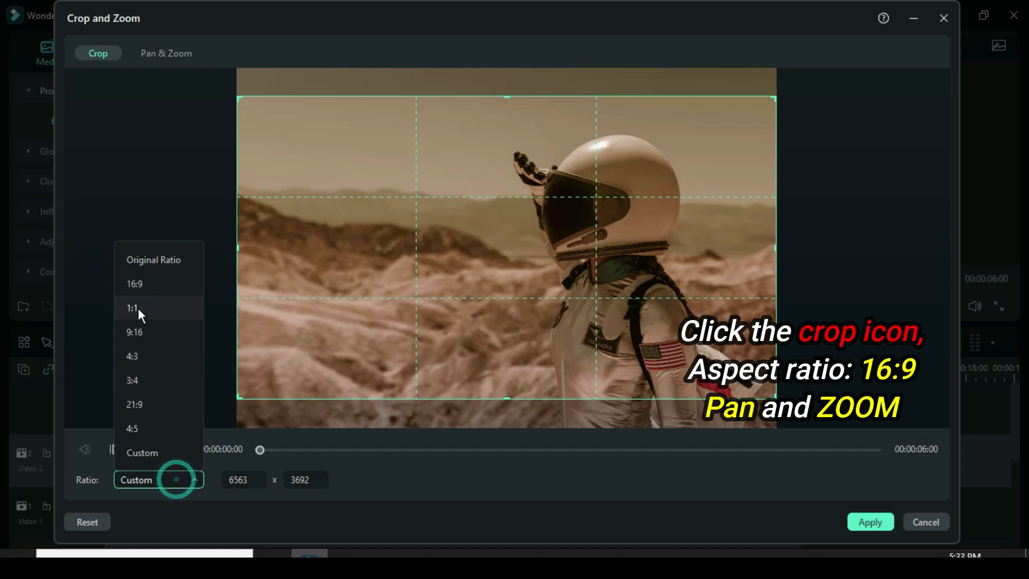
click(134, 290)
Step: Apply a Pan & Zoom with the end frame enlarged towards the start frame so it takes in the whole helmet
click(161, 52)
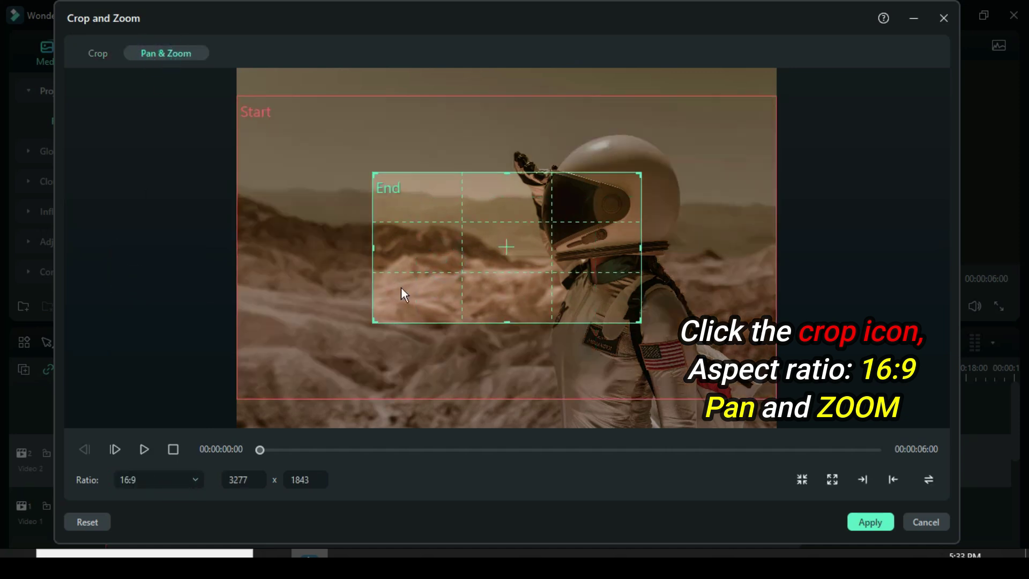
drag(374, 323, 296, 374)
drag(636, 177, 712, 132)
click(538, 233)
click(480, 257)
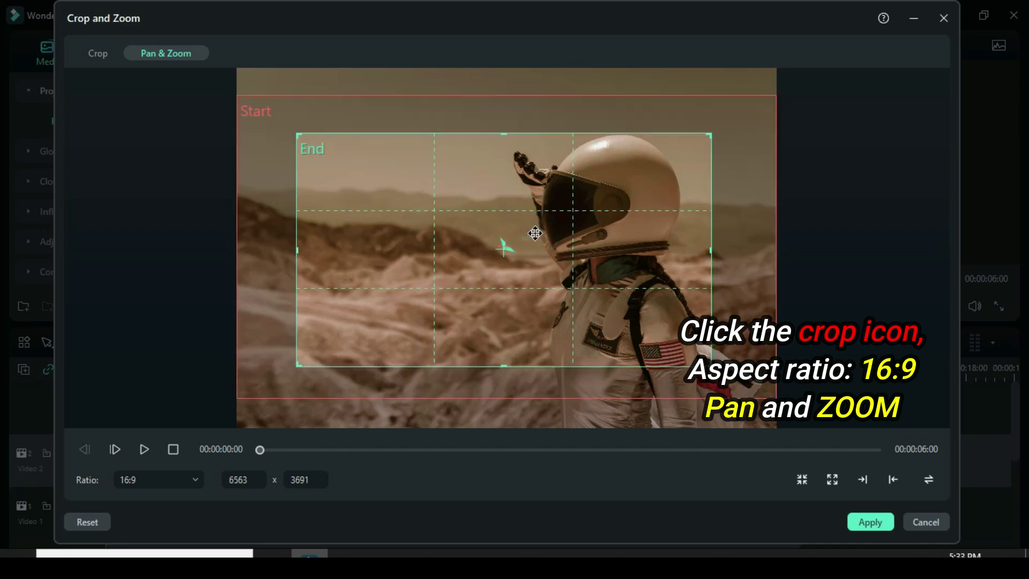
click(868, 523)
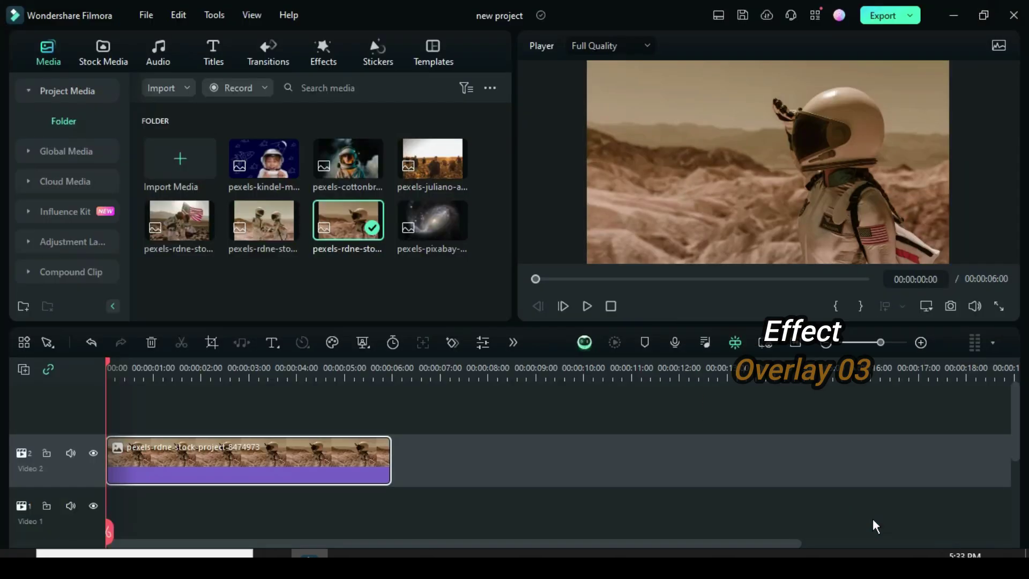
Step: Search the effects for "overlay 03" and apply the white-framed Overlay 03 to the astronaut clip
click(317, 66)
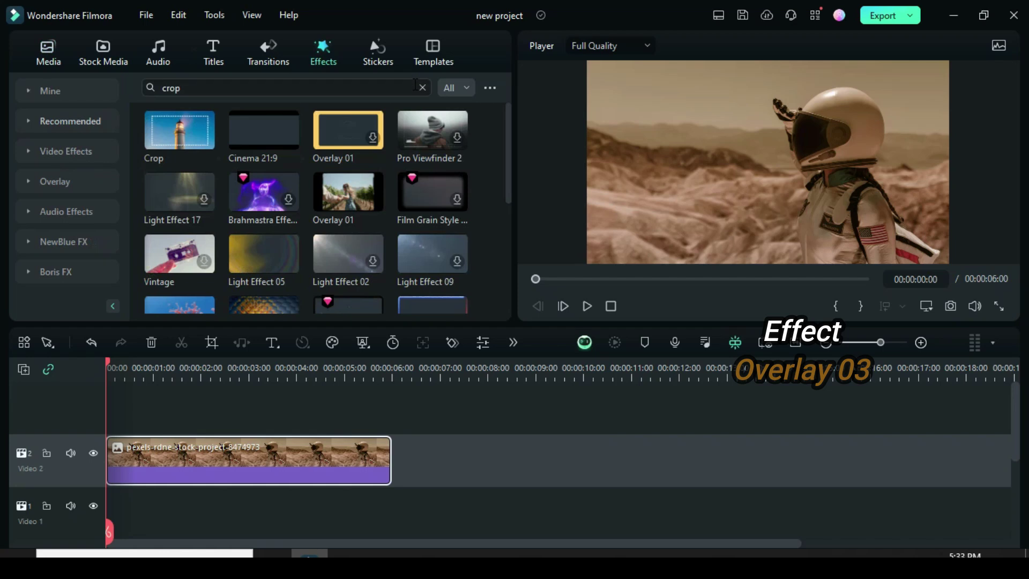
click(418, 88)
click(348, 90)
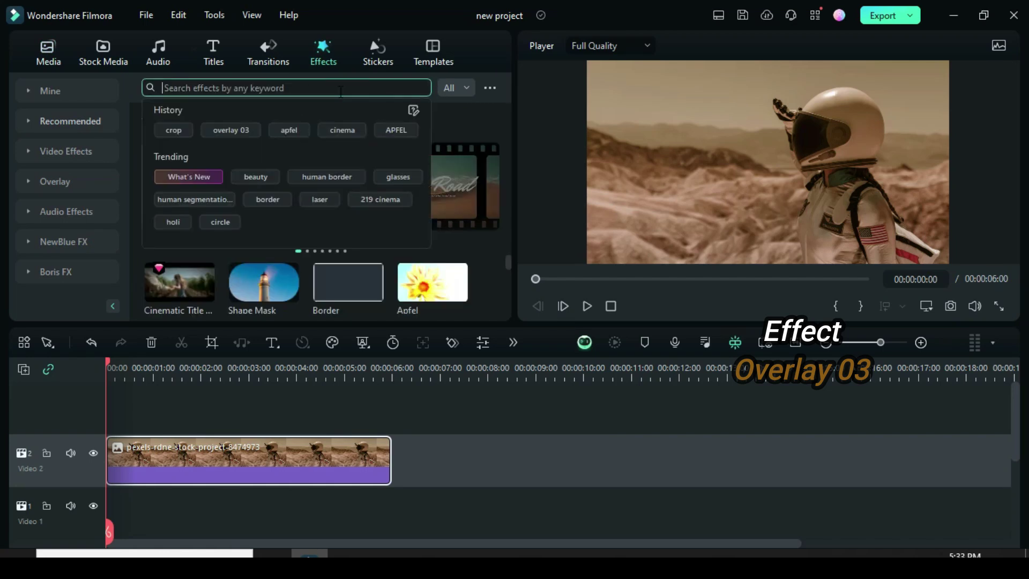
text(overlay 03)
key(Return)
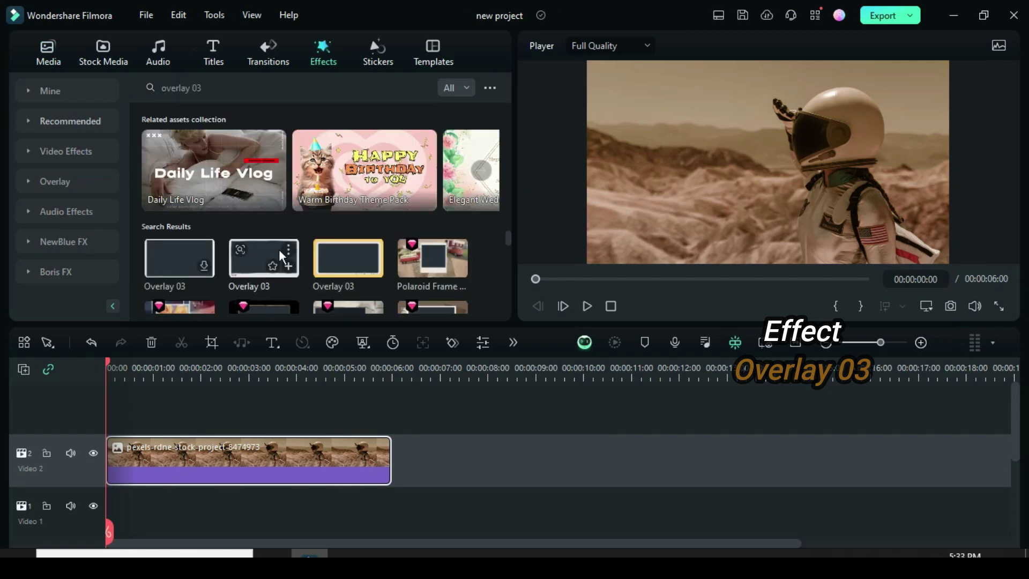
drag(261, 251, 168, 449)
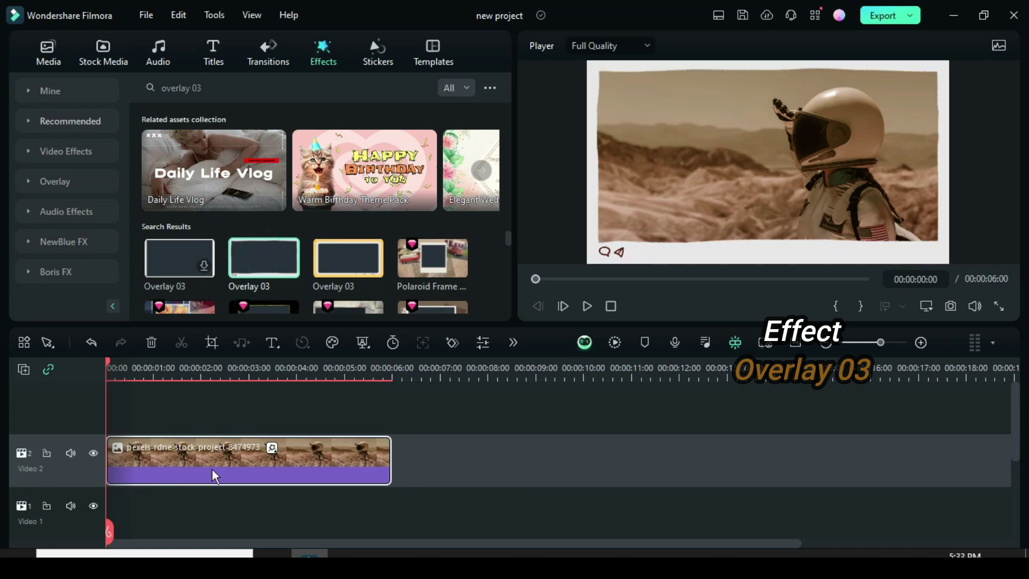
Step: Open the clip's properties, add a Transform keyframe at the start and set the scale to 60%
double_click(192, 460)
click(485, 106)
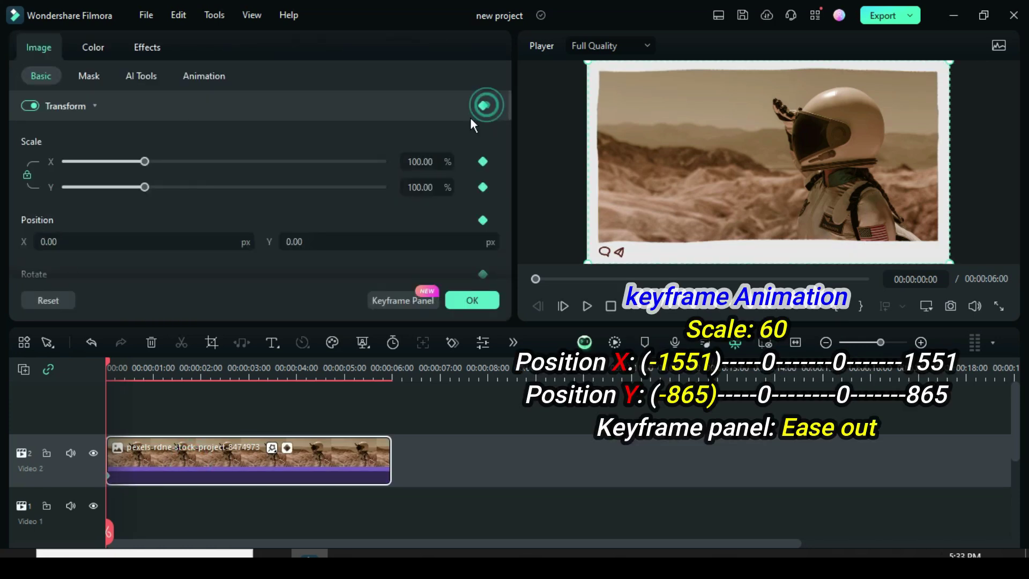
click(428, 160)
text(60)
key(Return)
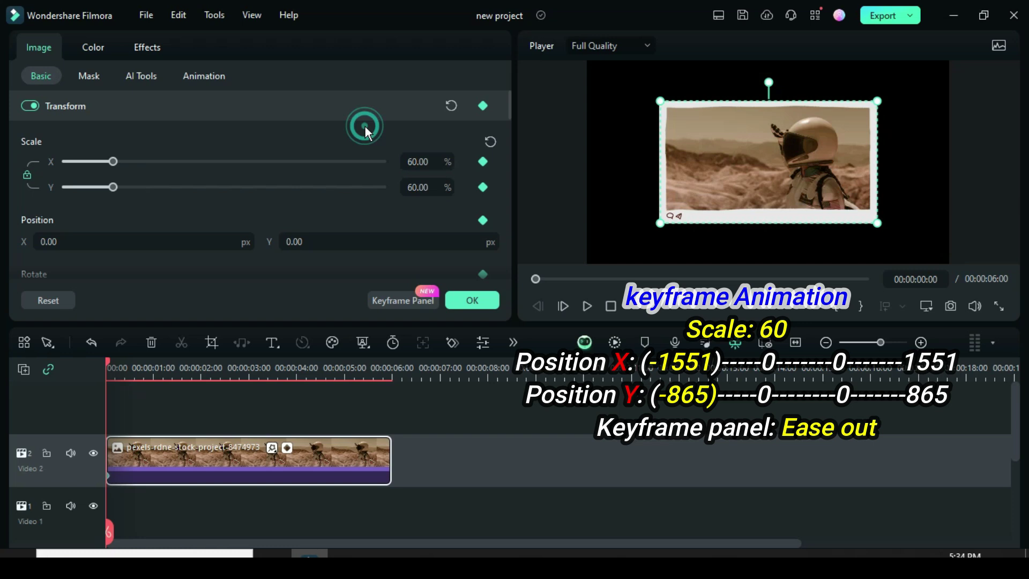
Step: Set the starting keyframe's position to X -1551 and Y -865 px
click(73, 244)
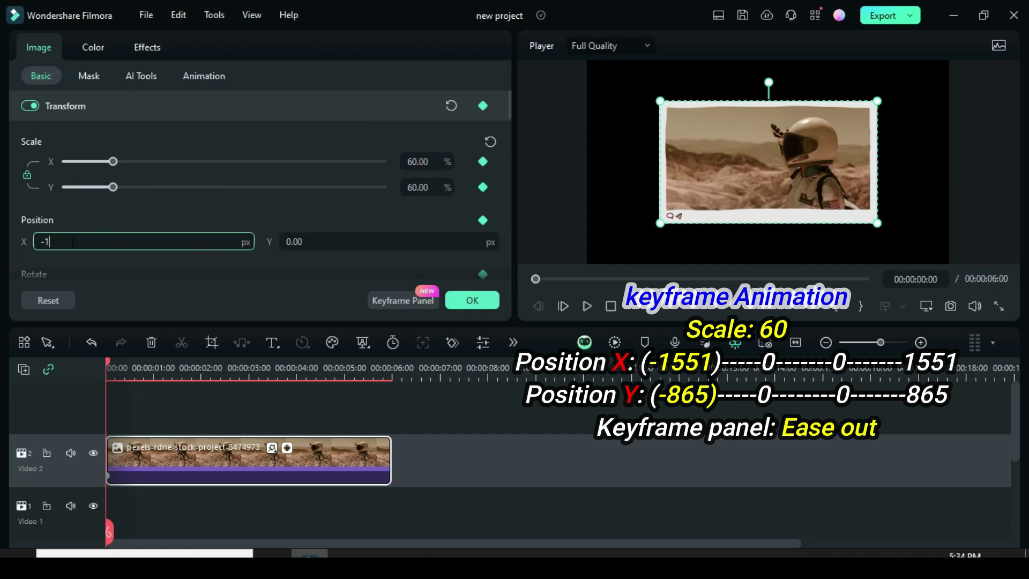
text(-1551)
key(Return)
click(294, 241)
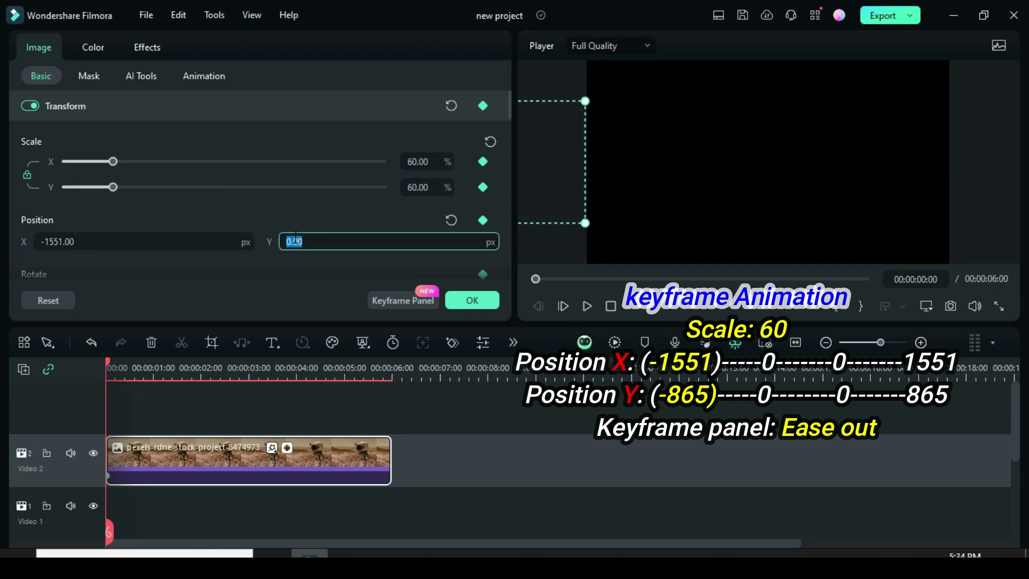
text(-865)
click(299, 218)
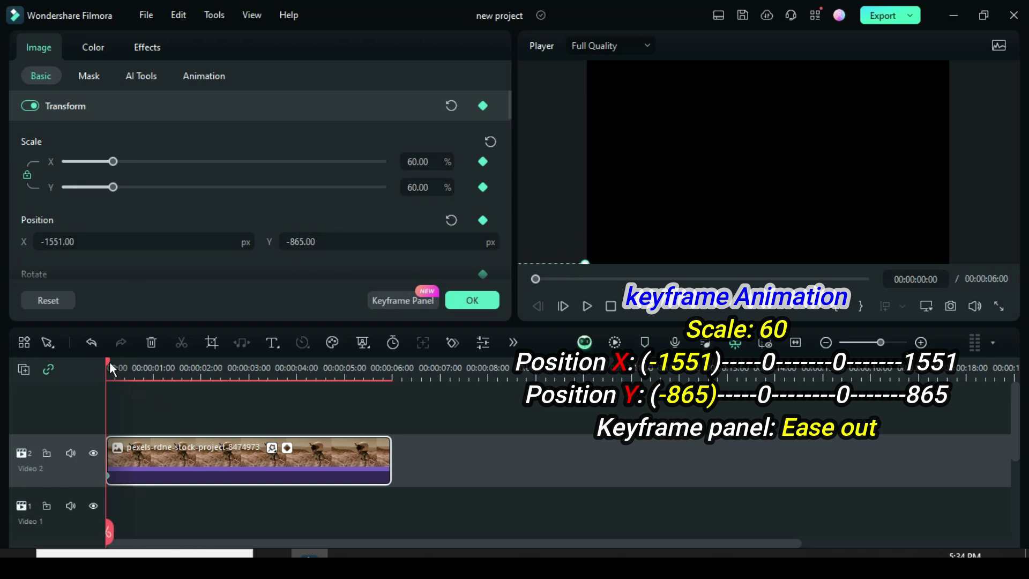
Step: Add Transform keyframes at 2 and 4 seconds, with the position reset to 0, 0 at the 2-second keyframe
drag(108, 361, 202, 374)
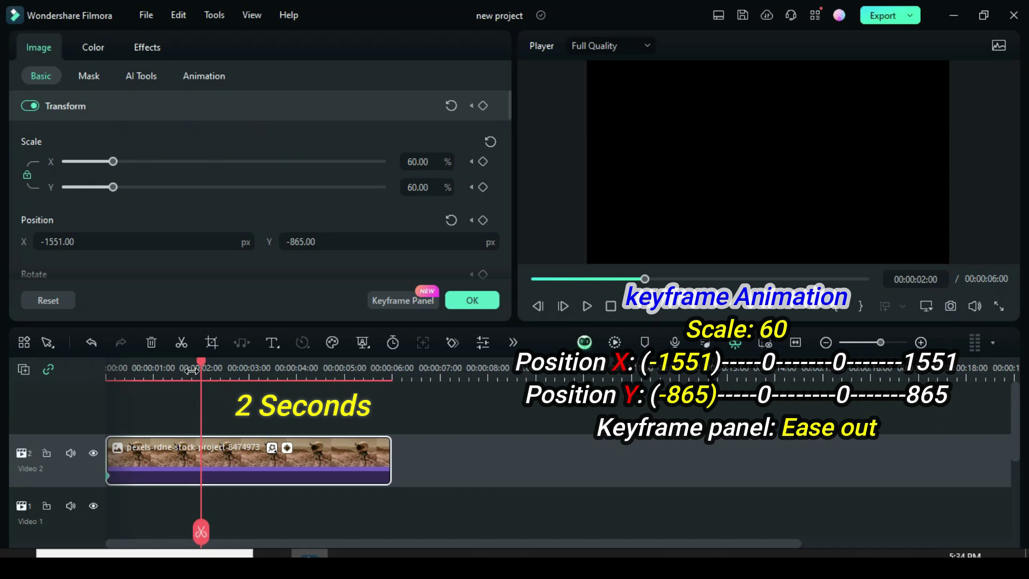
click(482, 105)
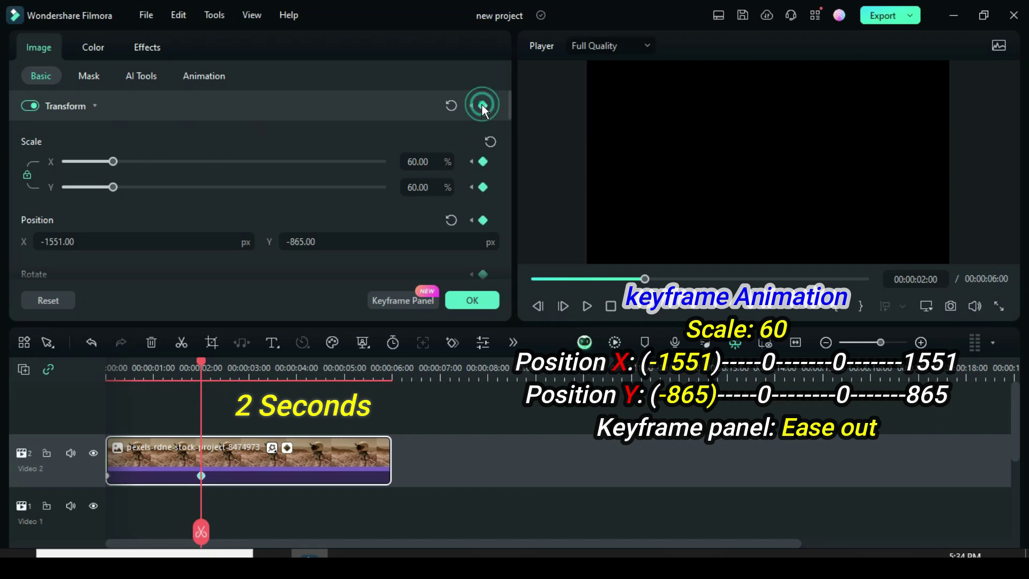
click(449, 219)
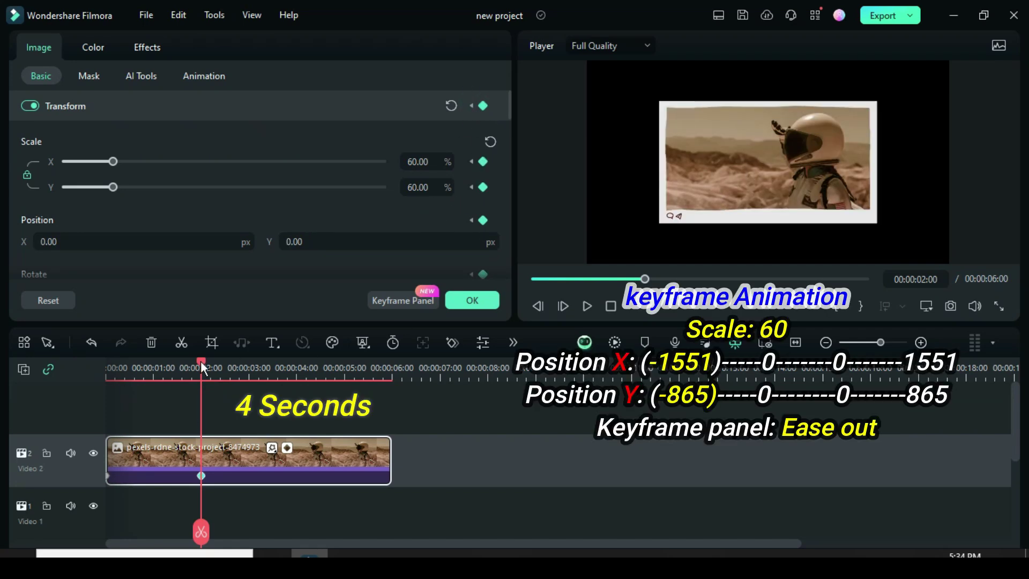
drag(201, 361, 297, 378)
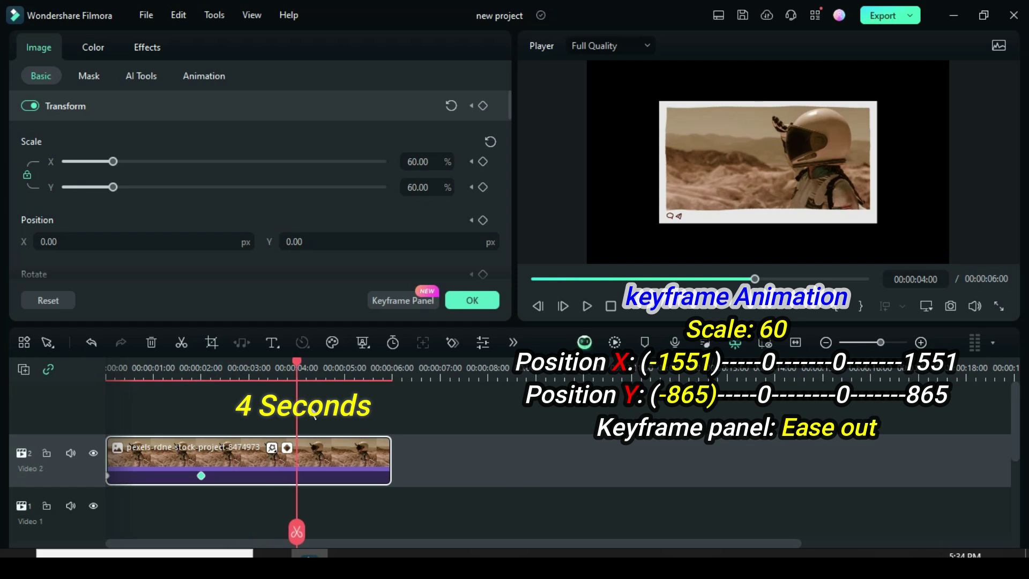
click(483, 106)
Step: Add a Transform keyframe at the end of the clip with position X 1551 and Y 865 px
drag(298, 362, 390, 372)
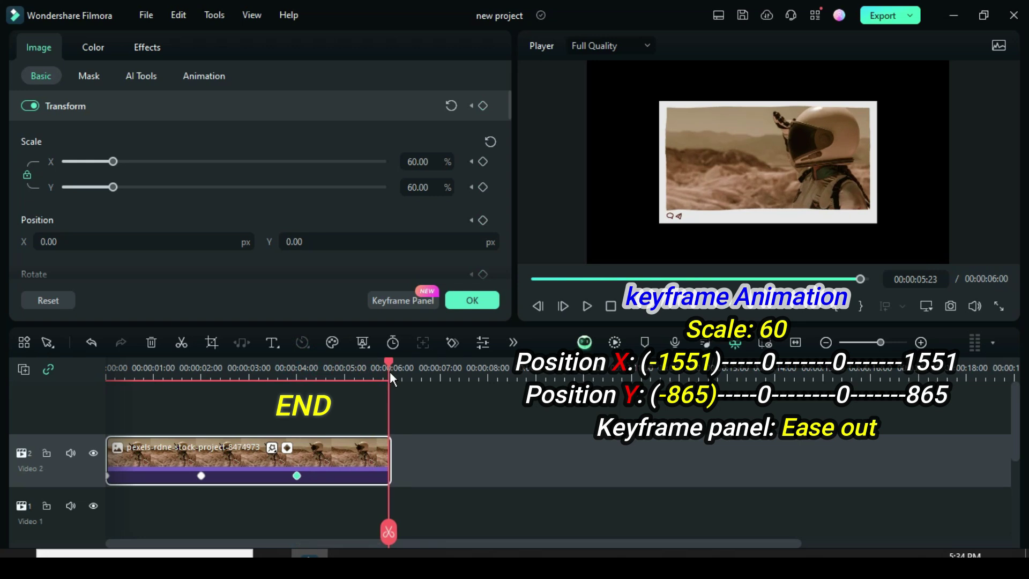
click(484, 106)
click(73, 241)
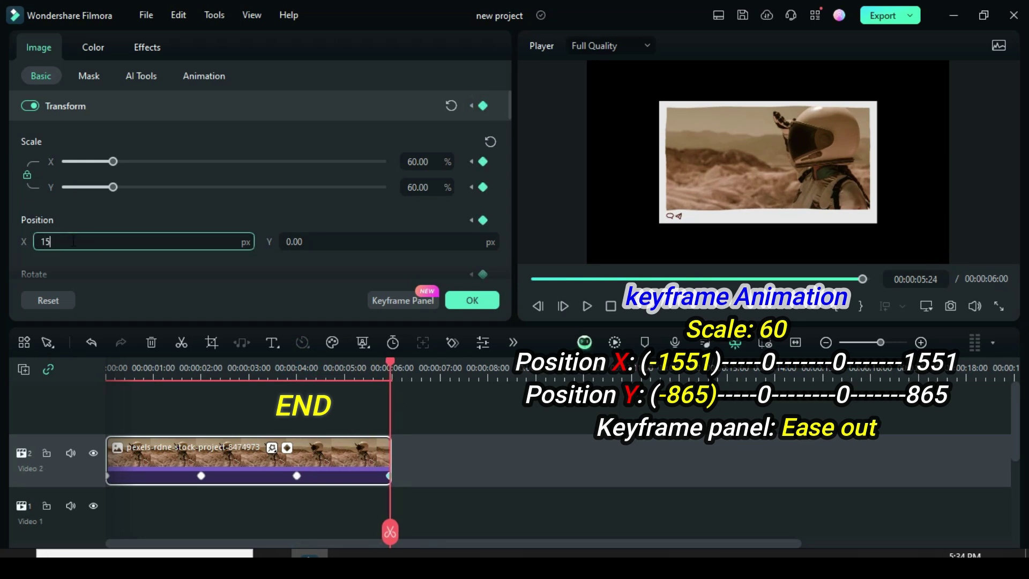
click(81, 214)
click(315, 241)
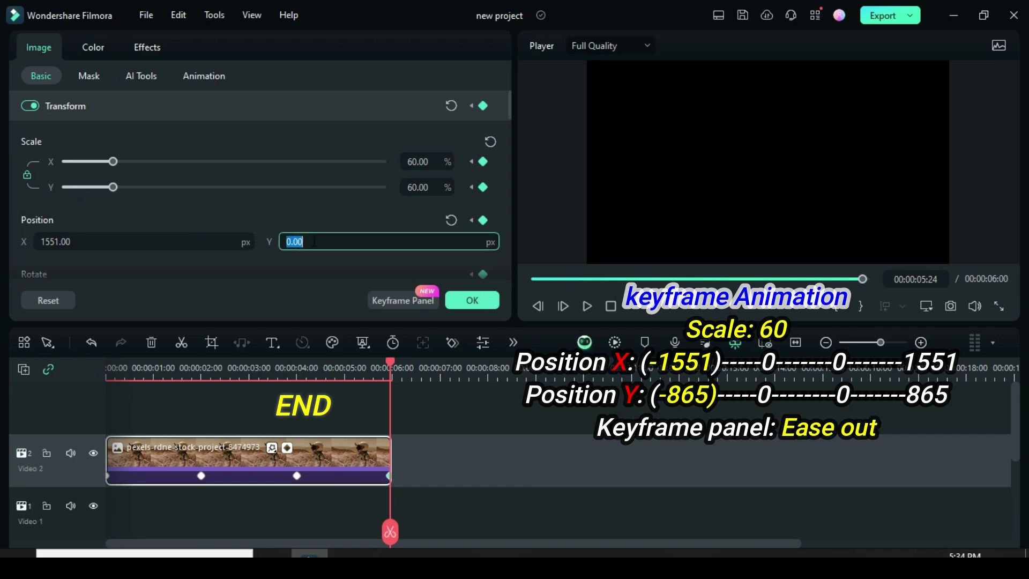
text(865)
click(313, 217)
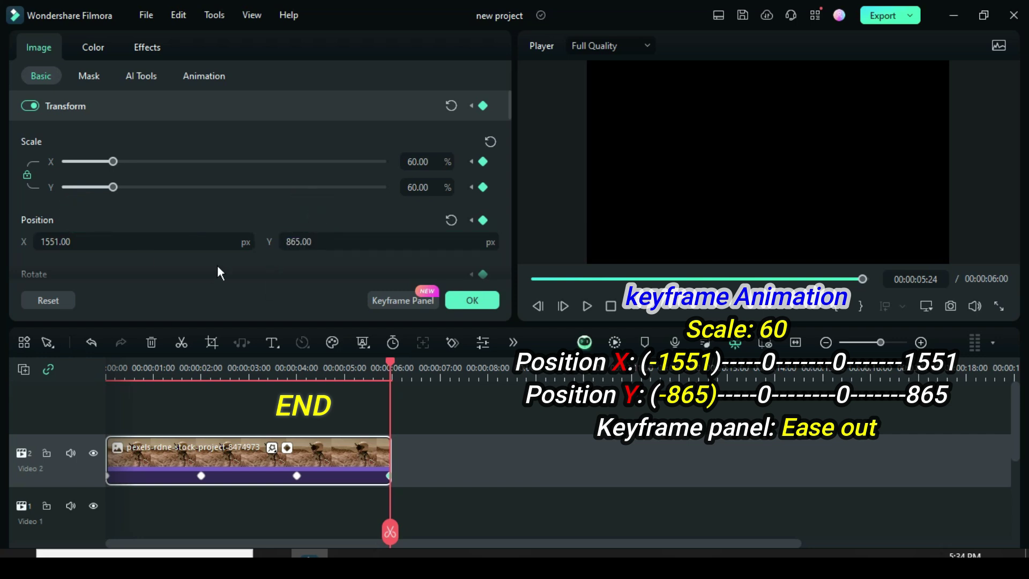
Step: Apply Ease out to all of the clip's keyframes and confirm the property changes
click(422, 293)
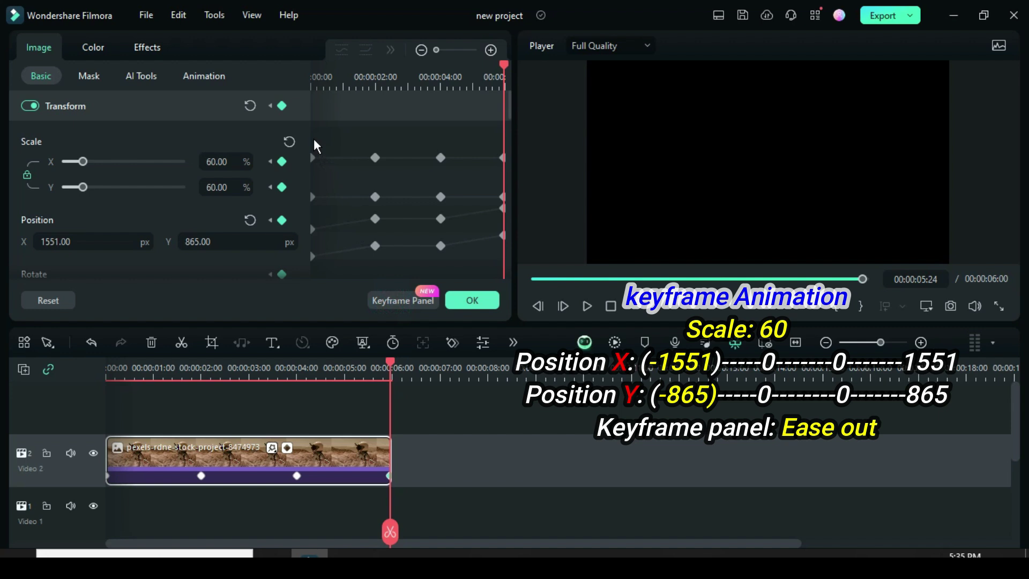
drag(313, 138, 505, 256)
right_click(440, 157)
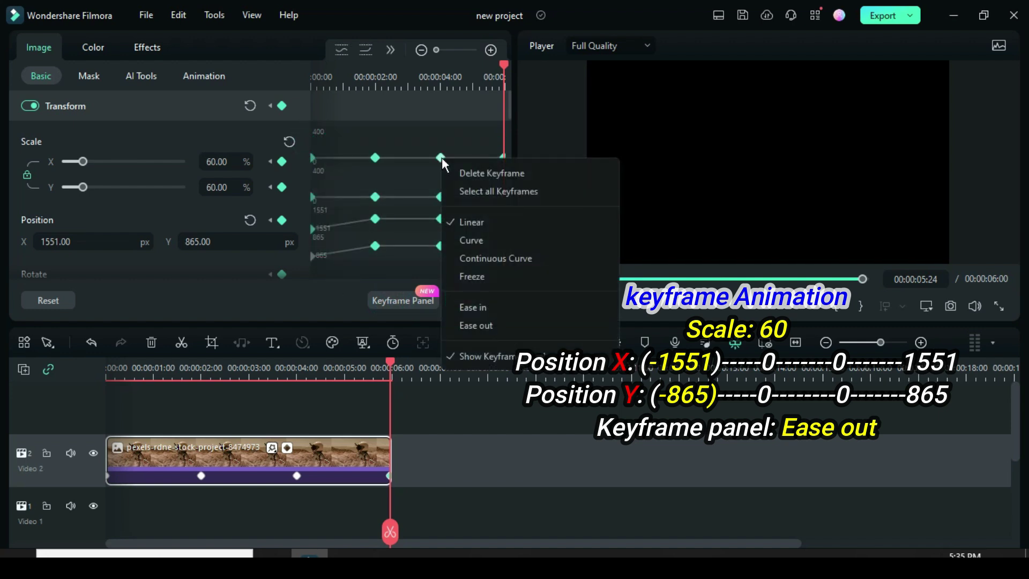
click(501, 323)
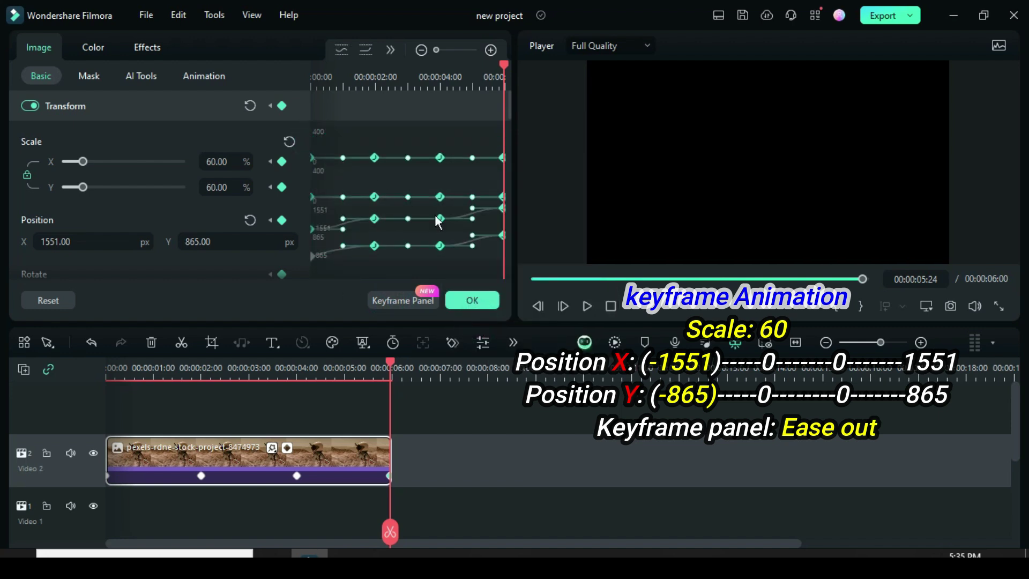
click(390, 299)
click(472, 300)
Step: Render the timeline preview and play the clip's animation from the beginning
drag(539, 278, 532, 279)
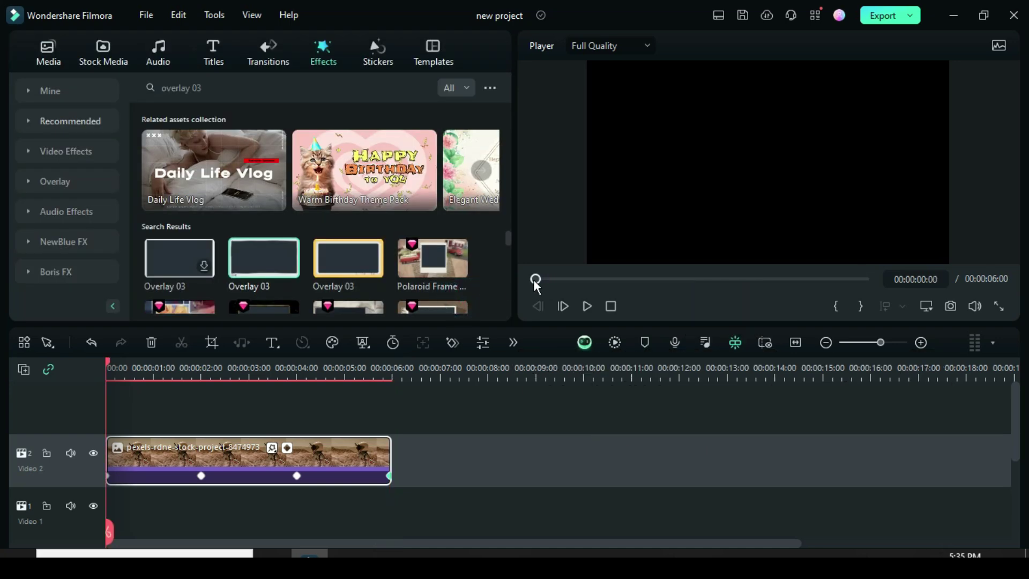
click(614, 345)
click(587, 307)
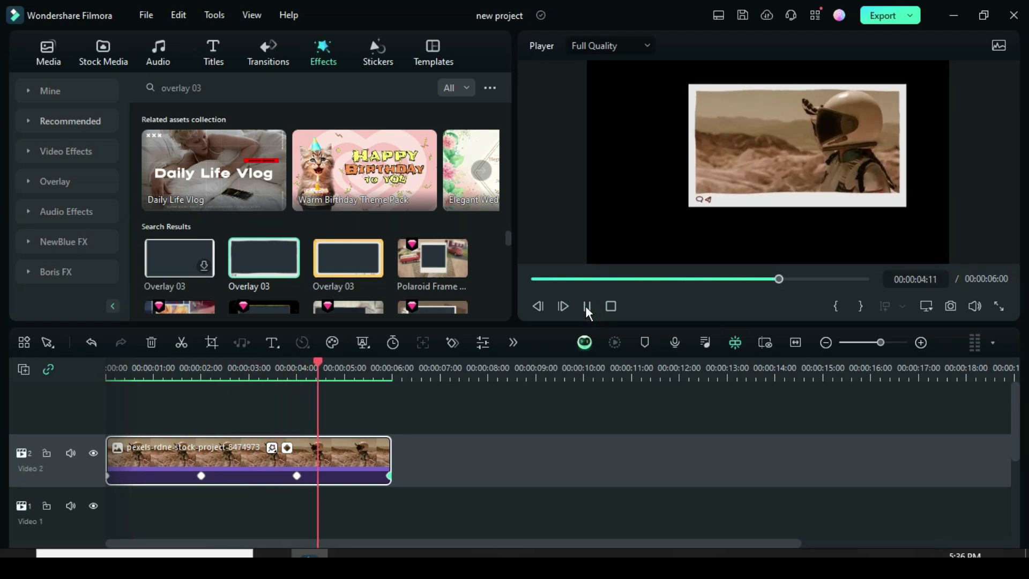
click(533, 278)
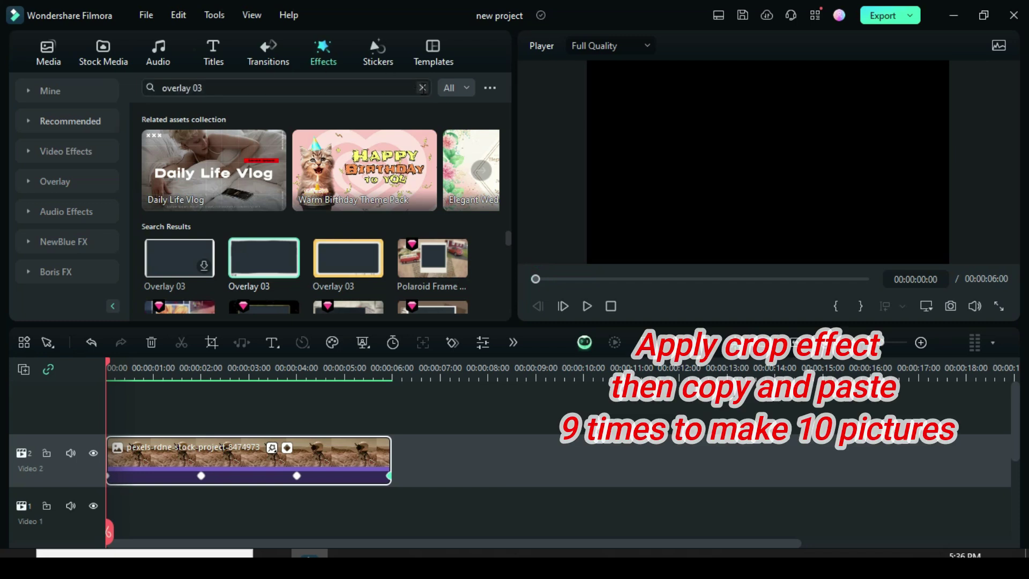
Step: Search the effects for "crop" and apply the Crop effect to the astronaut clip
click(422, 88)
click(308, 88)
text(crop)
key(Return)
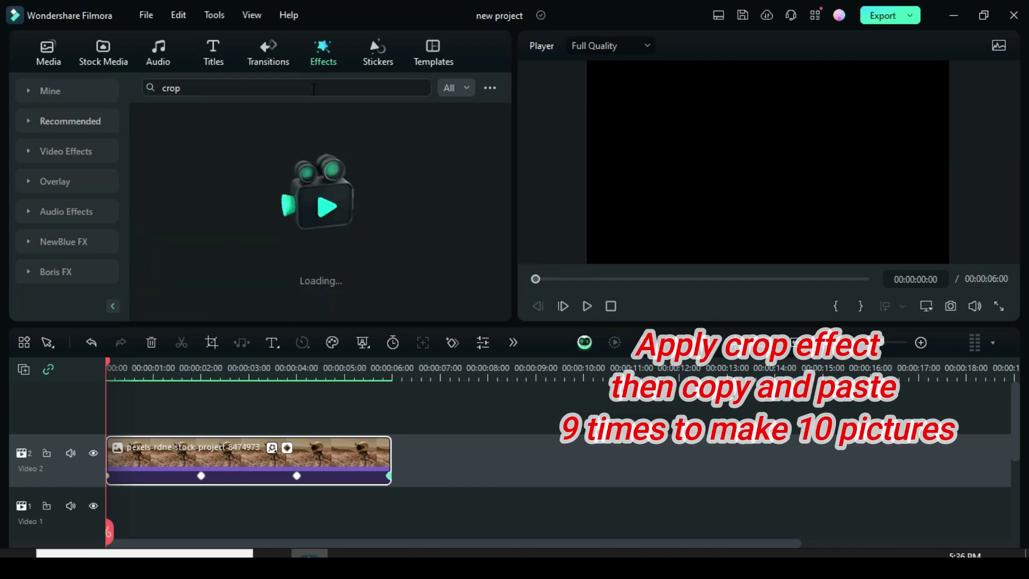
drag(174, 123, 144, 451)
Step: Copy the astronaut clip on Video 2, add a video track and paste the copy at the start of Video 3
right_click(170, 453)
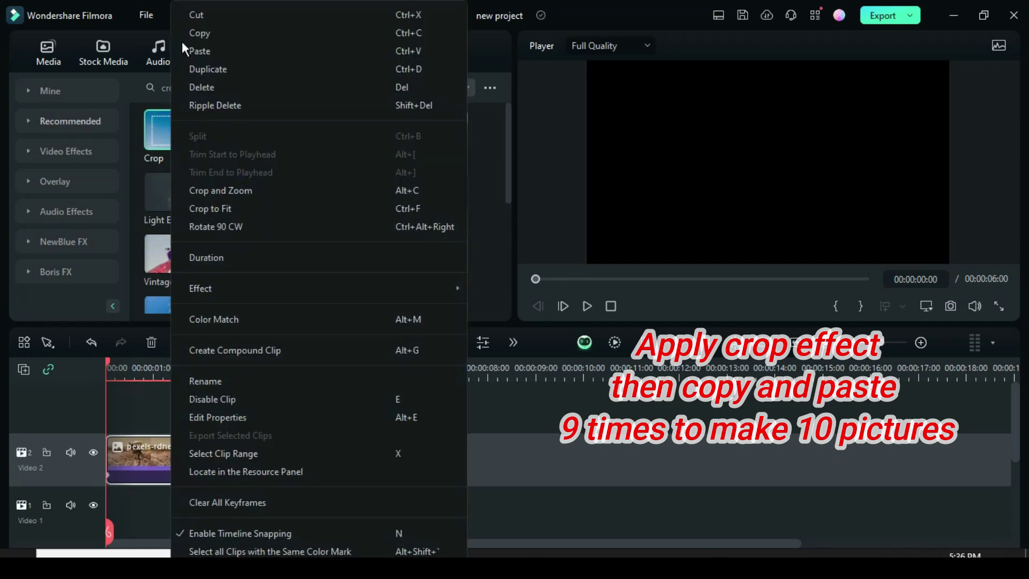
click(200, 32)
click(24, 369)
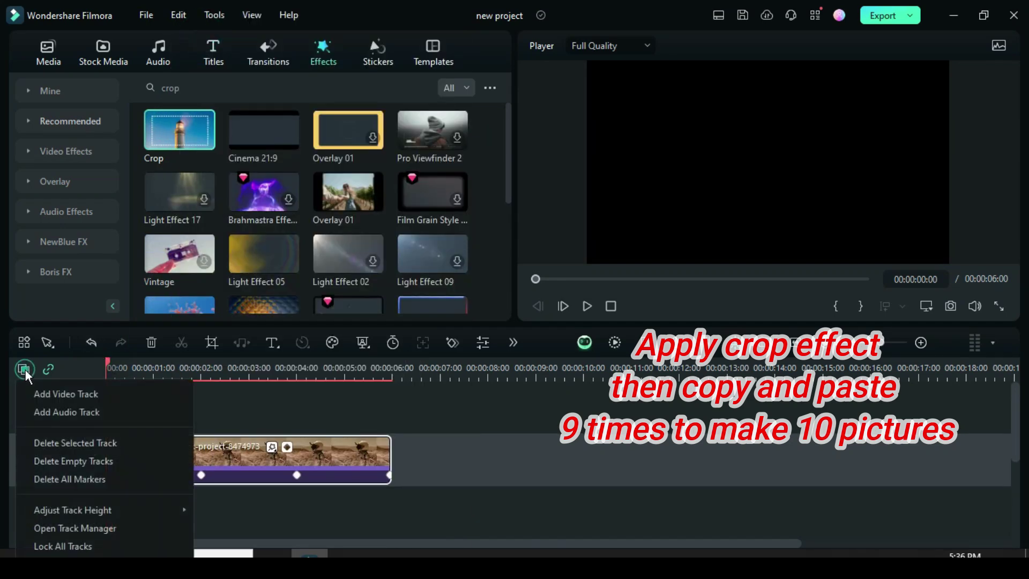
click(65, 392)
right_click(117, 437)
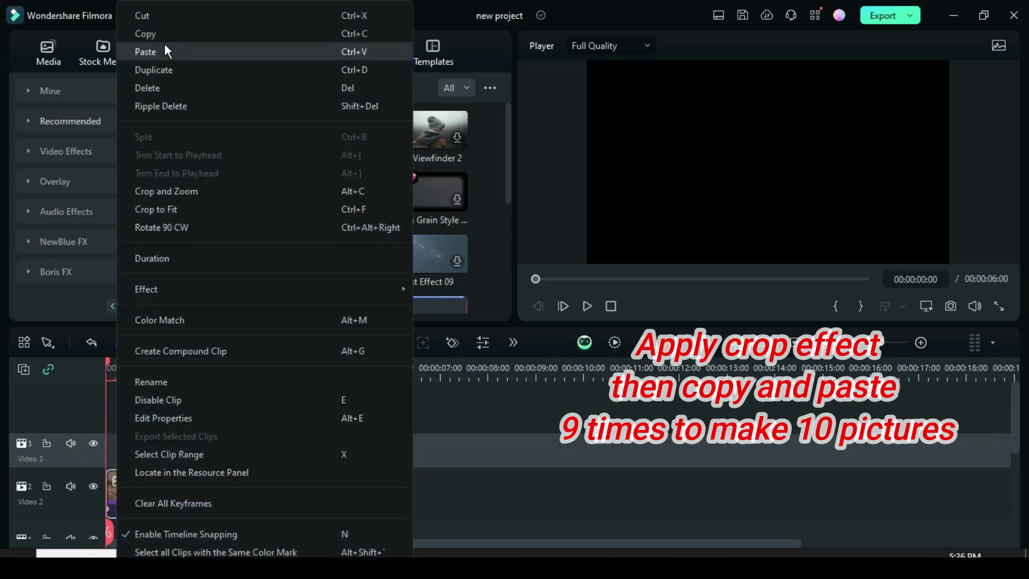
click(165, 45)
Step: Copy the clips on Video 2 and Video 3 together and paste them at the timeline start on new tracks Video 4 and Video 5
drag(423, 489, 325, 444)
right_click(325, 443)
click(359, 35)
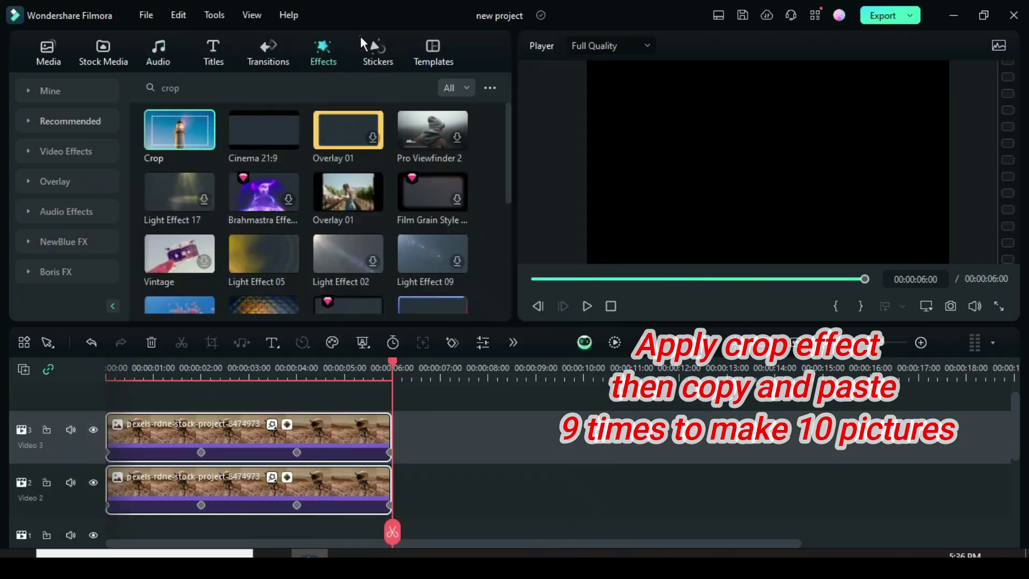
click(532, 278)
click(23, 370)
click(49, 398)
click(56, 420)
right_click(117, 429)
click(155, 51)
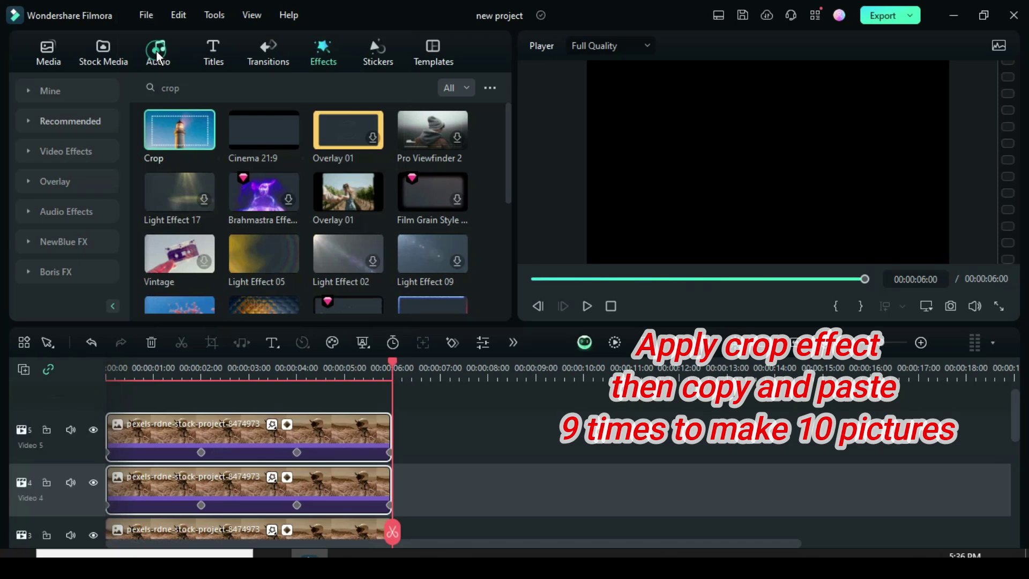
Step: Copy the four astronaut clips on Video 2 to Video 5 and paste them at the timeline start on new tracks Video 6 to Video 9
click(530, 278)
drag(425, 428, 320, 450)
right_click(319, 450)
click(347, 33)
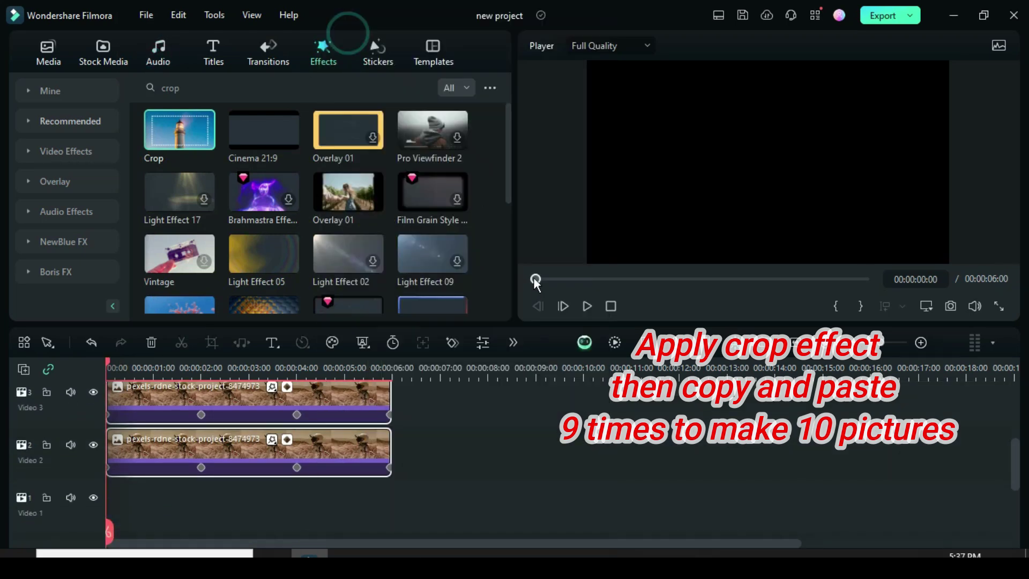
click(535, 280)
scroll(69, 410, up, 5)
click(23, 370)
click(46, 396)
click(80, 437)
right_click(110, 443)
click(146, 52)
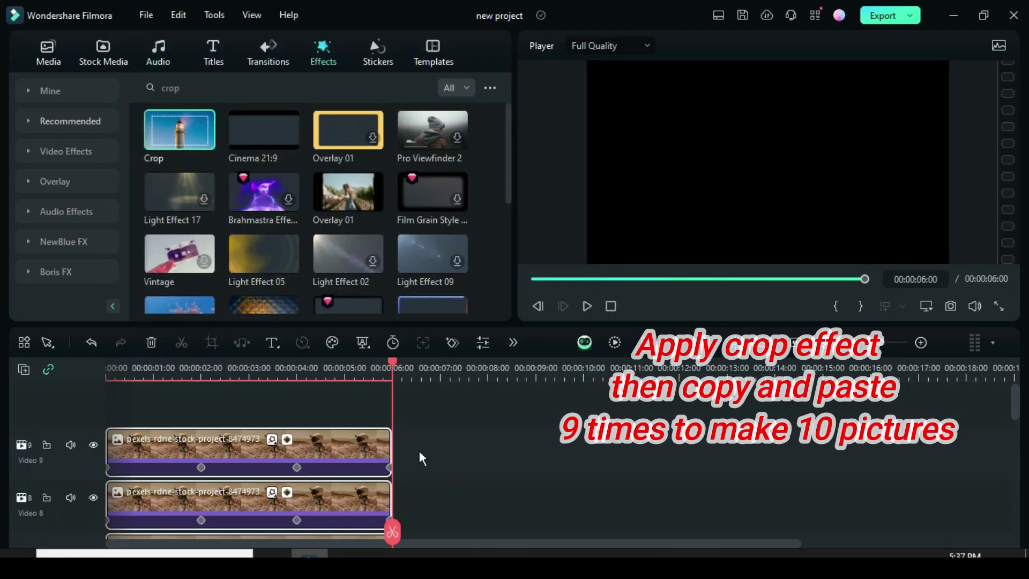
Step: Copy the clips on Video 8 and Video 9 and paste them at the timeline start on new tracks Video 10 and Video 11
drag(425, 449, 334, 466)
right_click(335, 462)
click(373, 35)
click(534, 278)
click(24, 369)
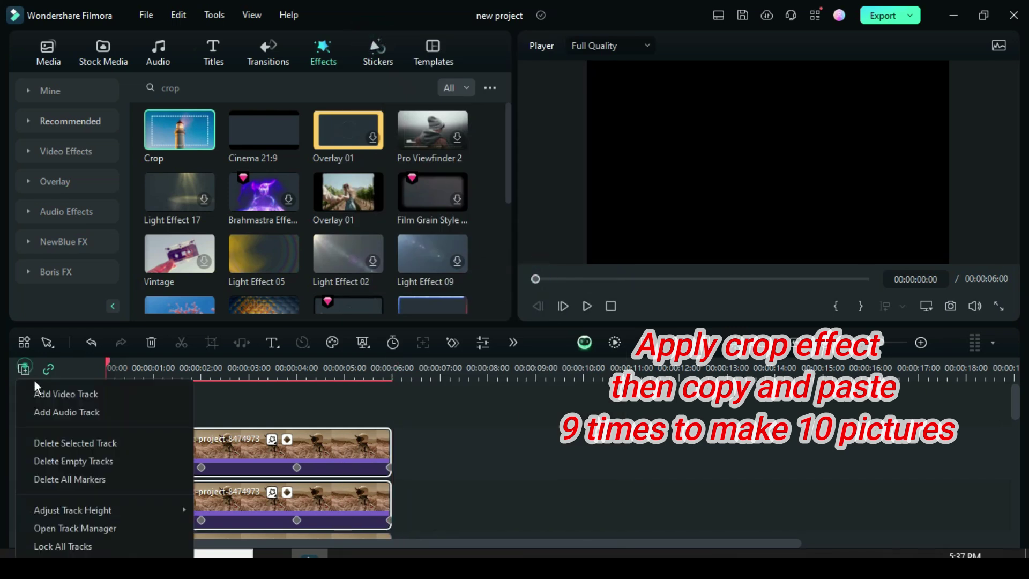
click(48, 390)
right_click(118, 442)
click(140, 52)
Step: Move the first keyframe of the Video 3 clip forward to 00:00:00:05
scroll(246, 440, down, 5)
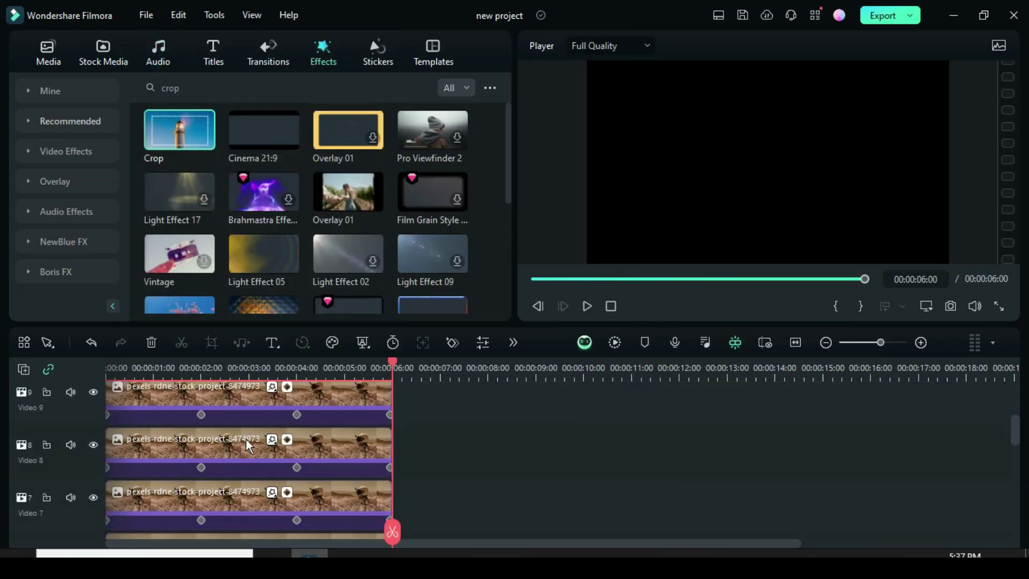
scroll(257, 436, up, 5)
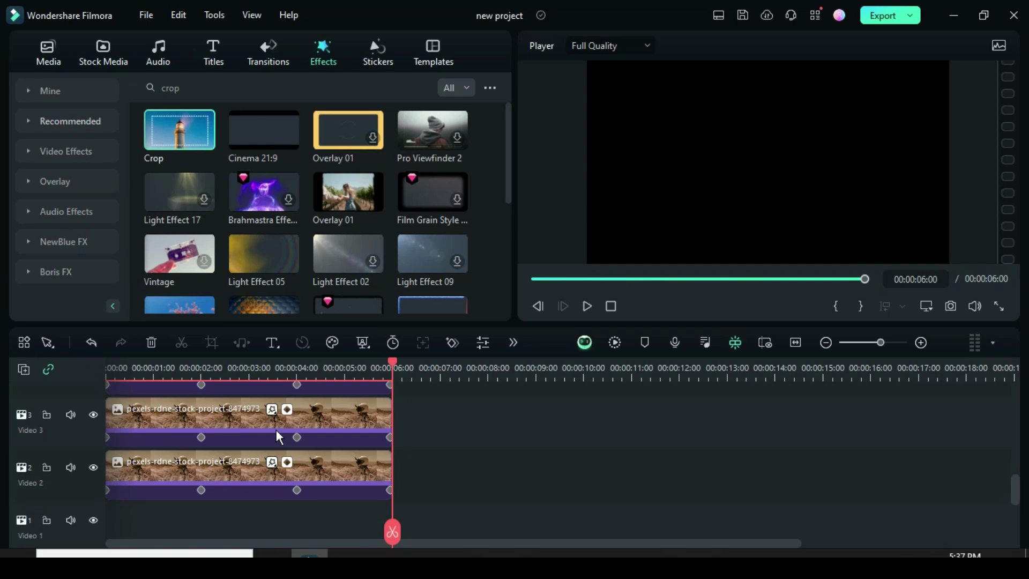
drag(193, 367, 253, 369)
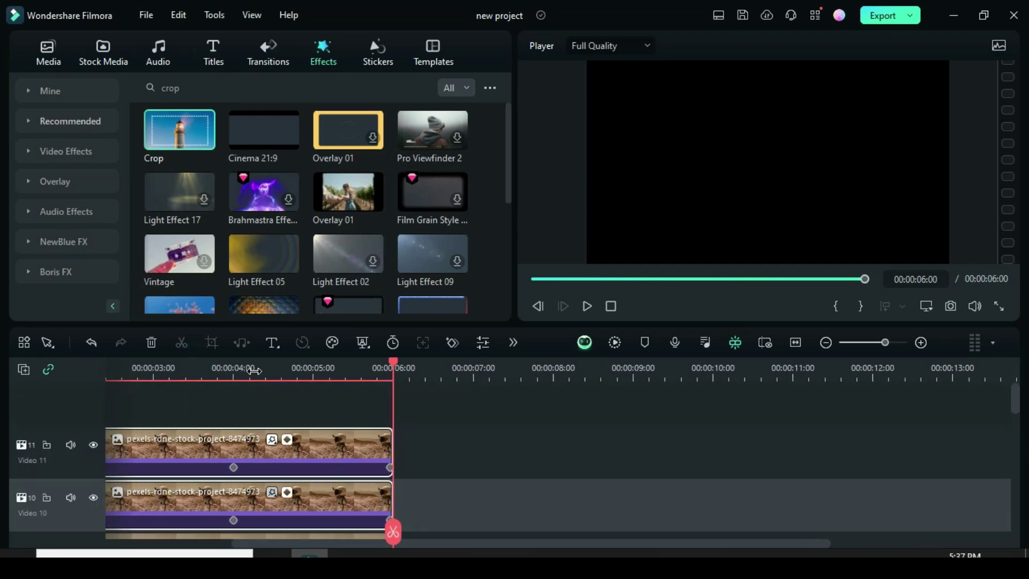
drag(292, 544, 139, 540)
drag(183, 366, 238, 368)
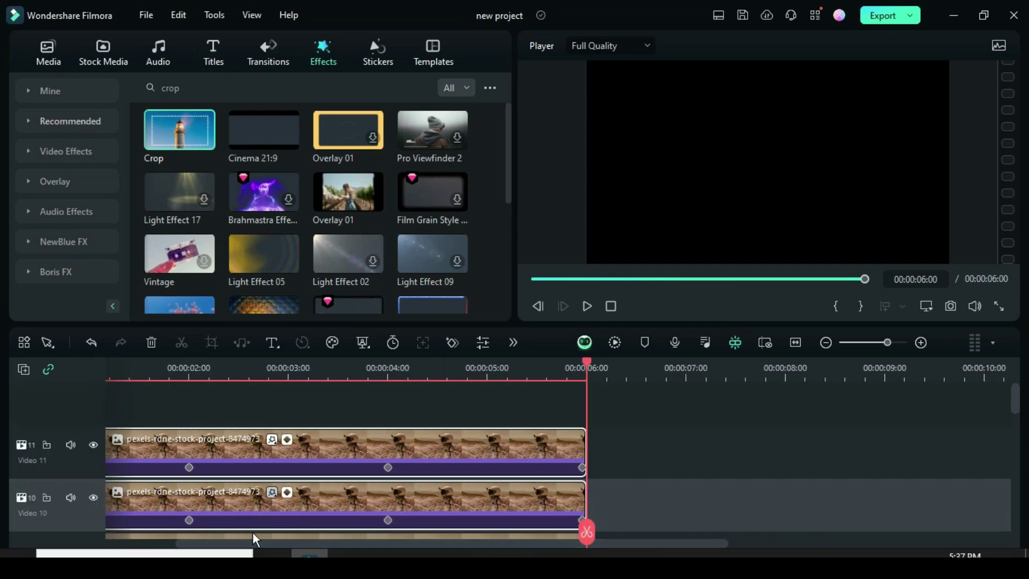
drag(263, 540, 101, 548)
click(534, 279)
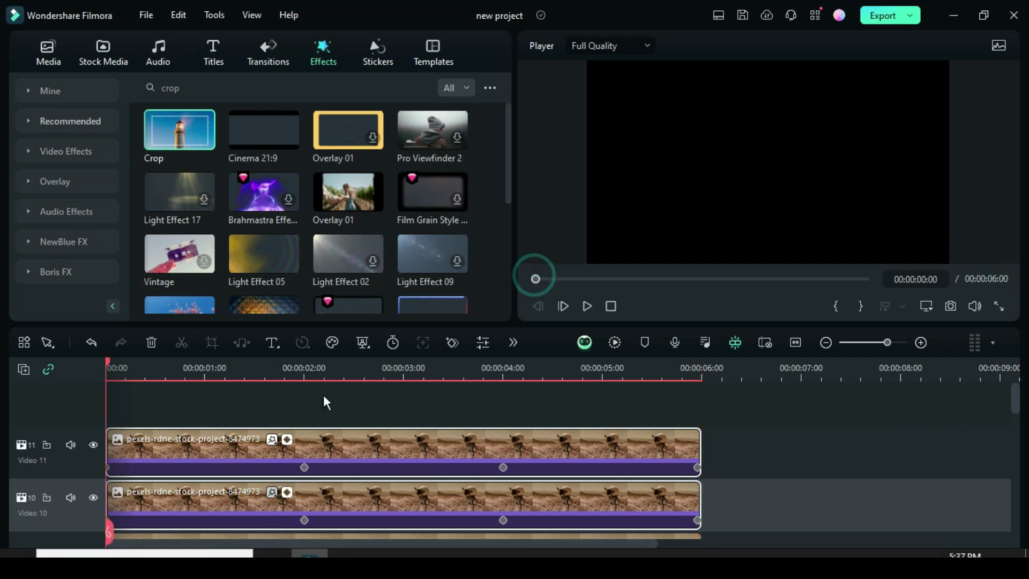
scroll(177, 447, down, 1)
scroll(172, 442, down, 7)
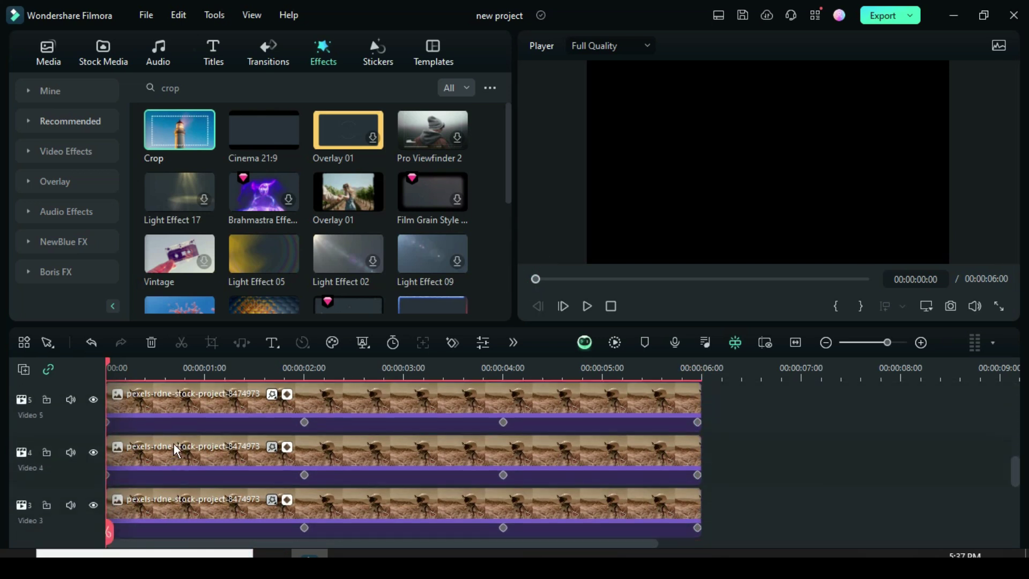
click(145, 429)
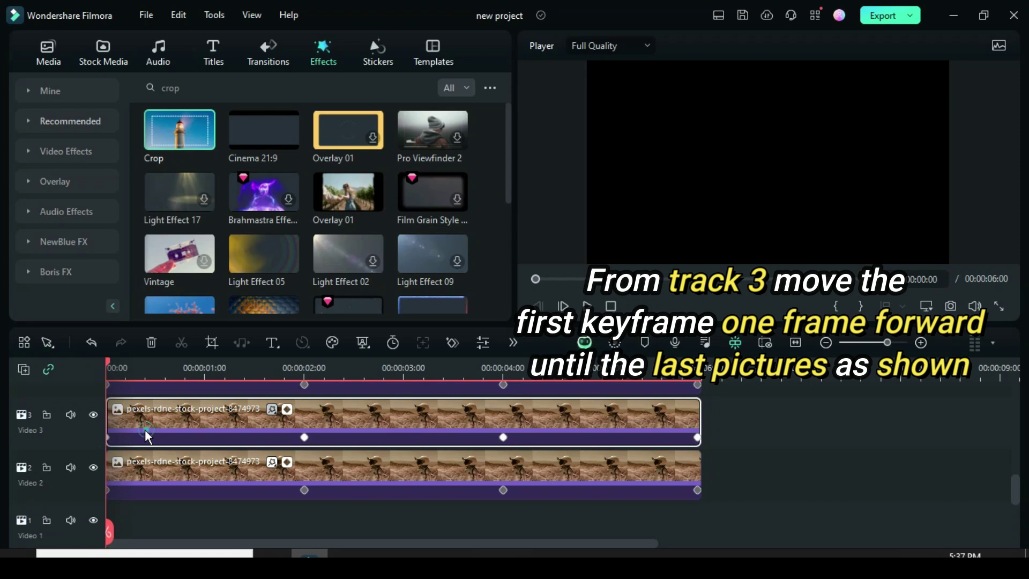
drag(109, 361, 125, 366)
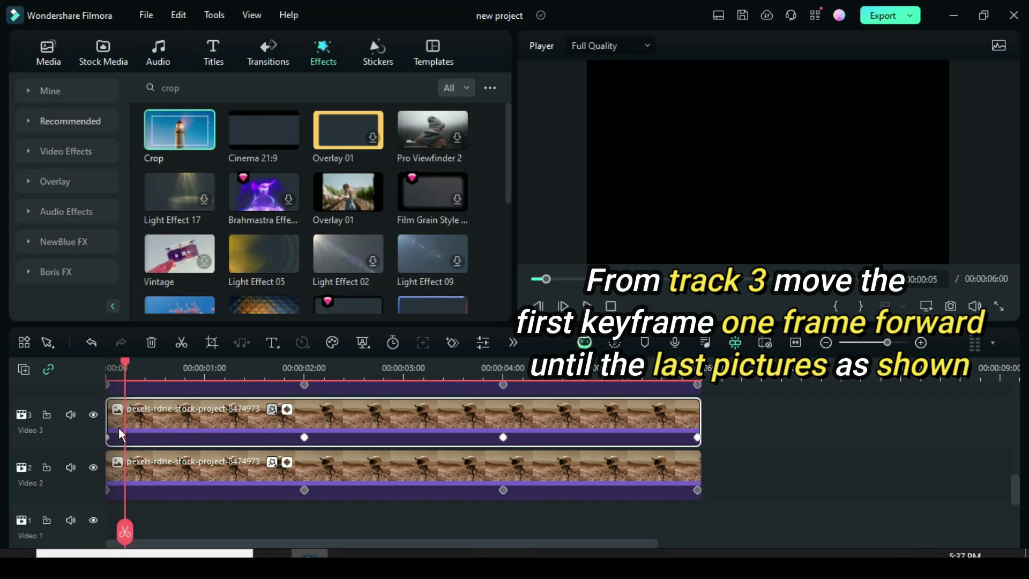
drag(109, 438, 125, 438)
Step: Move the first keyframe of the Video 4 clip to 00:00:00:10 and that of the Video 5 clip to 00:00:00:15
scroll(139, 422, up, 3)
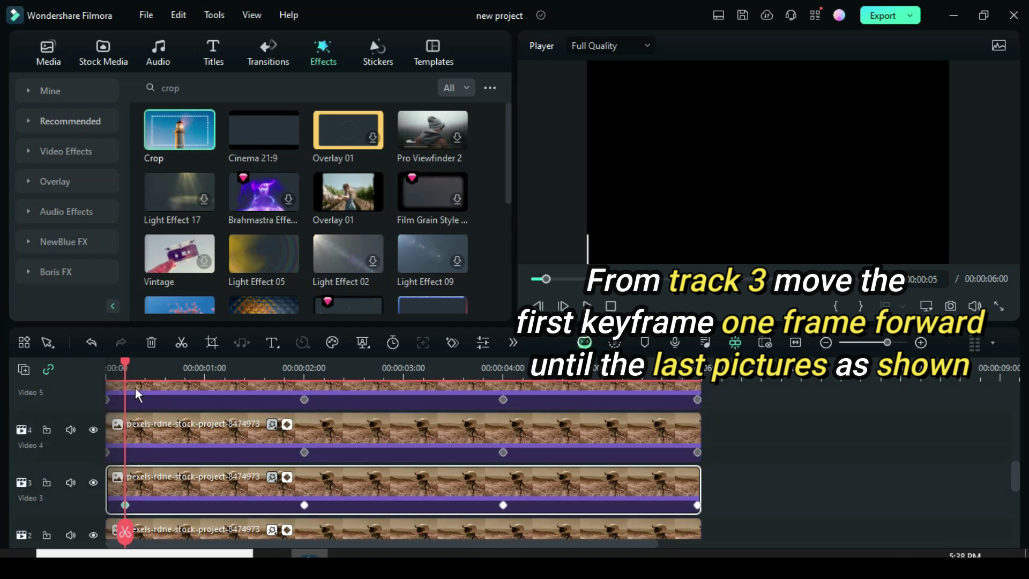
drag(130, 365, 143, 365)
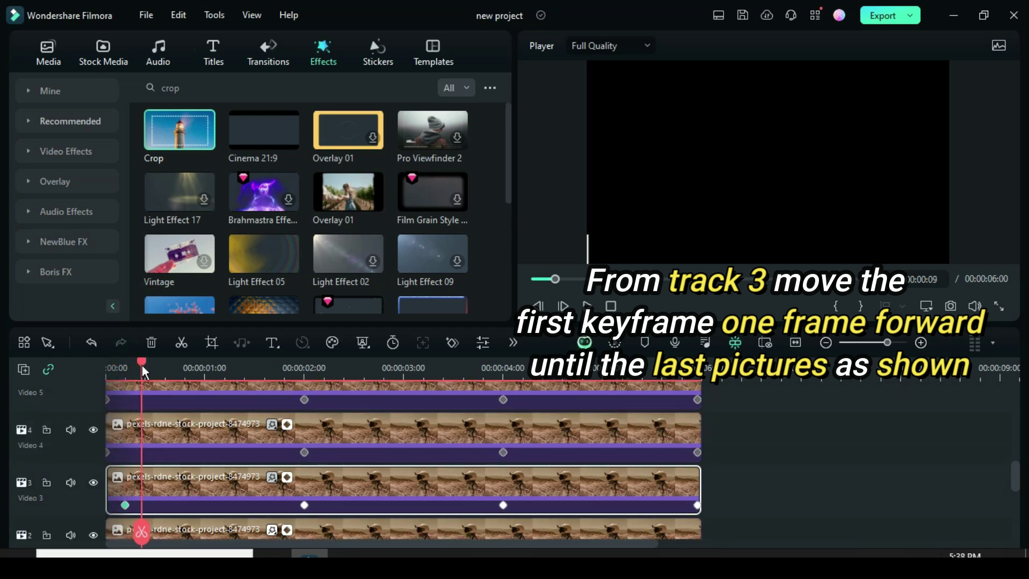
click(147, 433)
click(111, 452)
drag(115, 451, 145, 452)
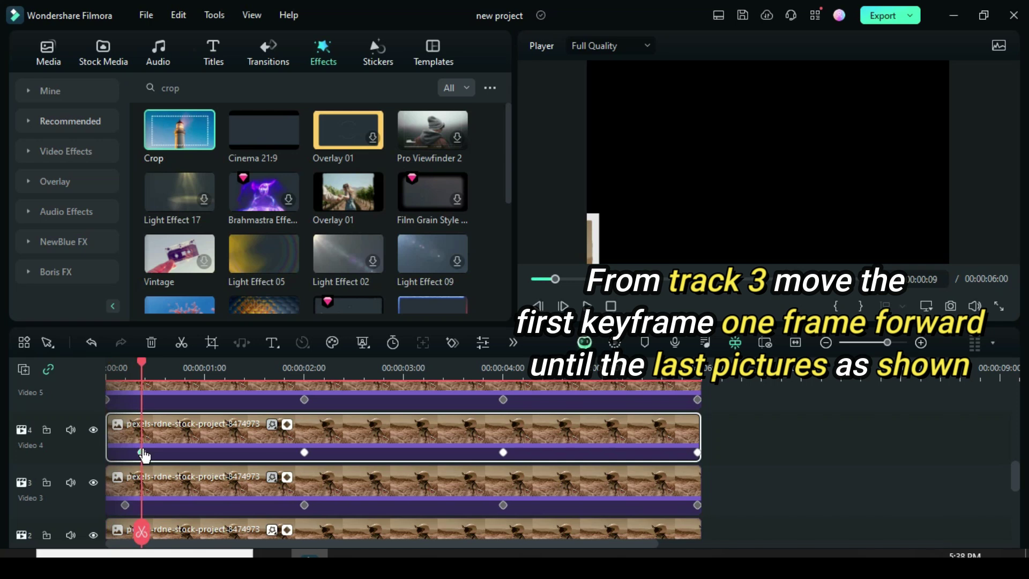
scroll(166, 420, up, 1)
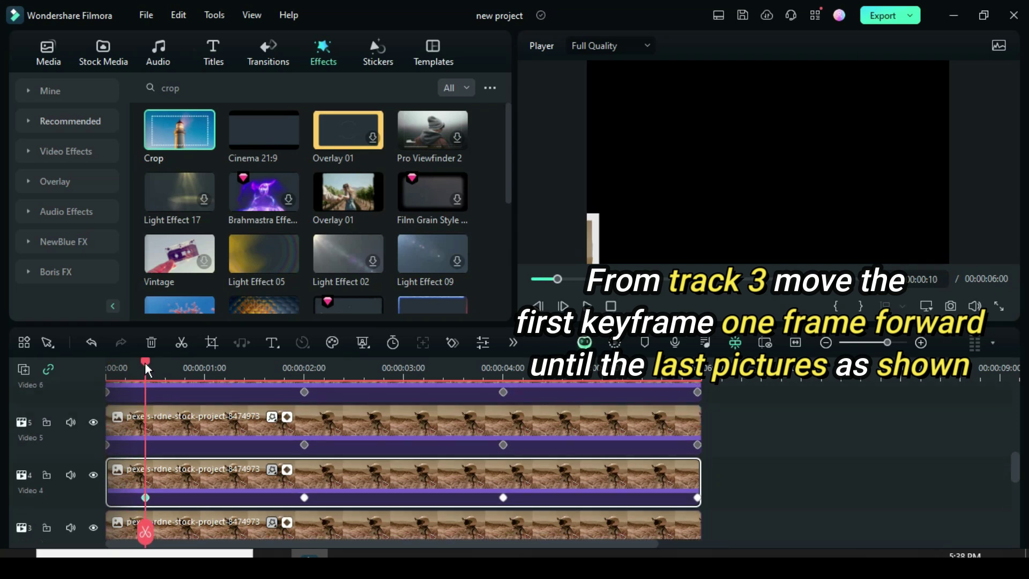
drag(144, 362, 165, 364)
click(147, 422)
drag(108, 441, 165, 442)
Step: Move the first keyframe of the Video 6 clip to 00:00:00:20 and that of the Video 7 clip to 00:00:01:00
scroll(192, 449, up, 1)
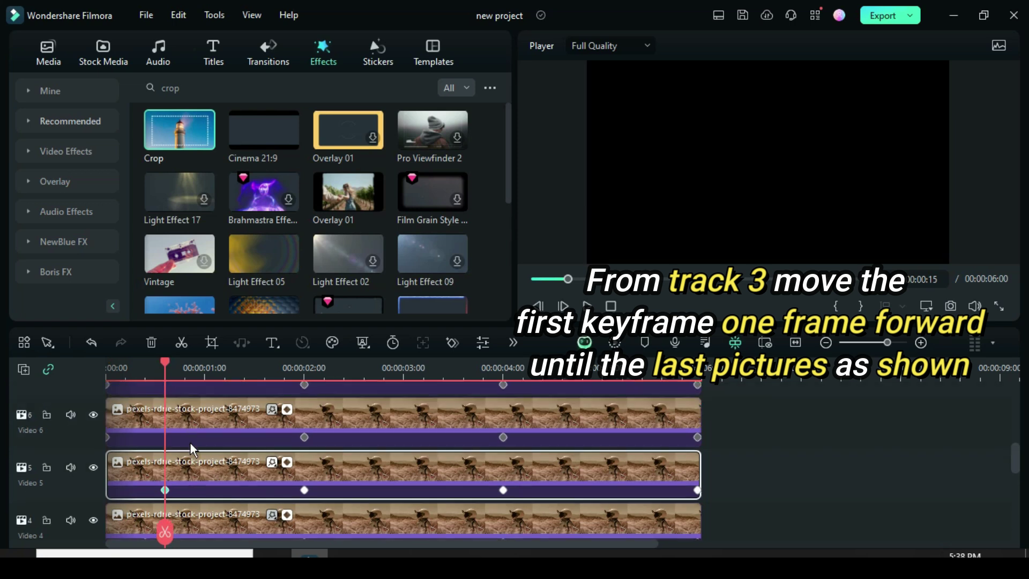
drag(166, 365, 185, 366)
click(172, 421)
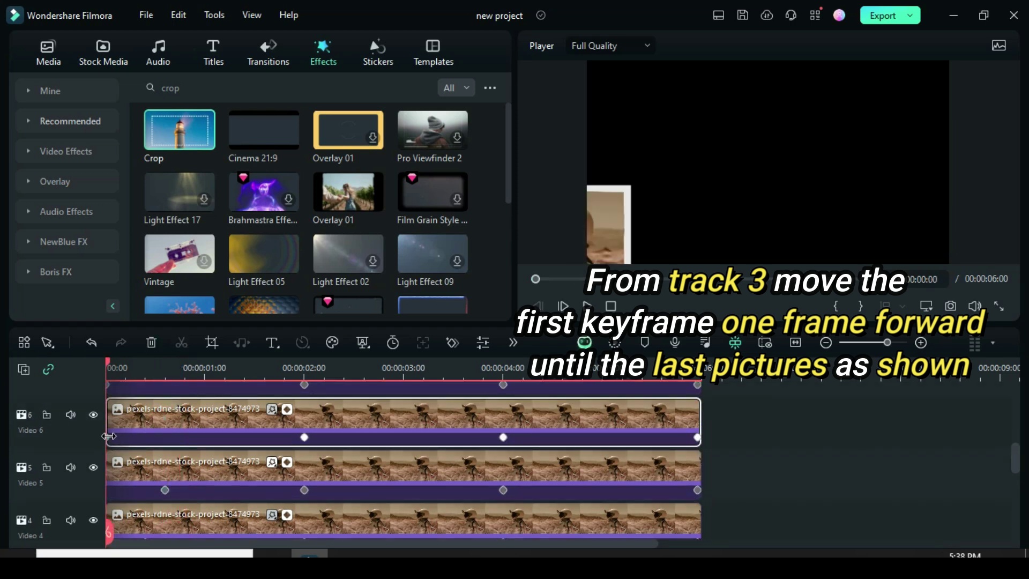
drag(108, 437, 187, 437)
scroll(217, 425, up, 1)
drag(186, 363, 204, 365)
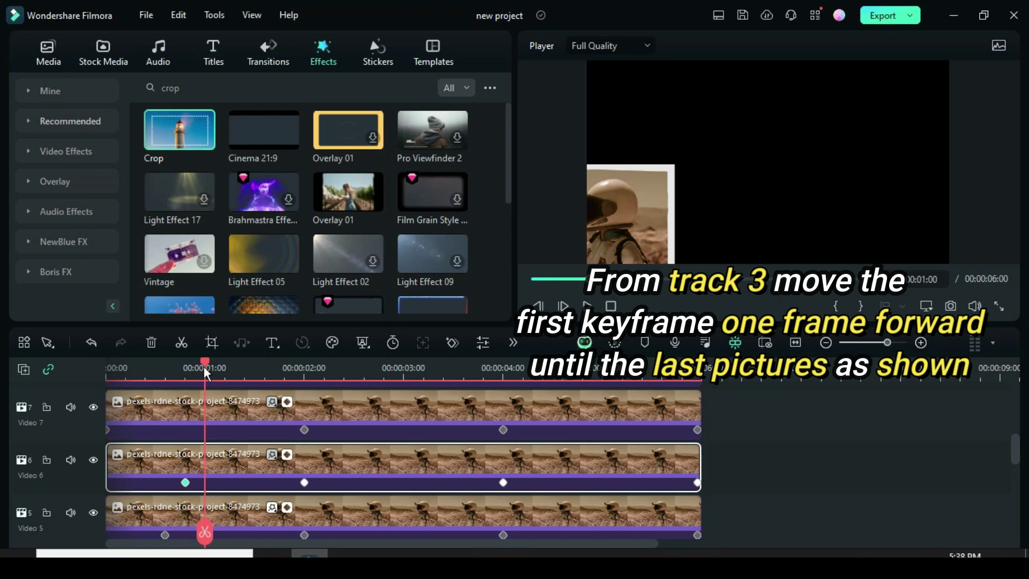
click(107, 431)
drag(204, 431, 204, 431)
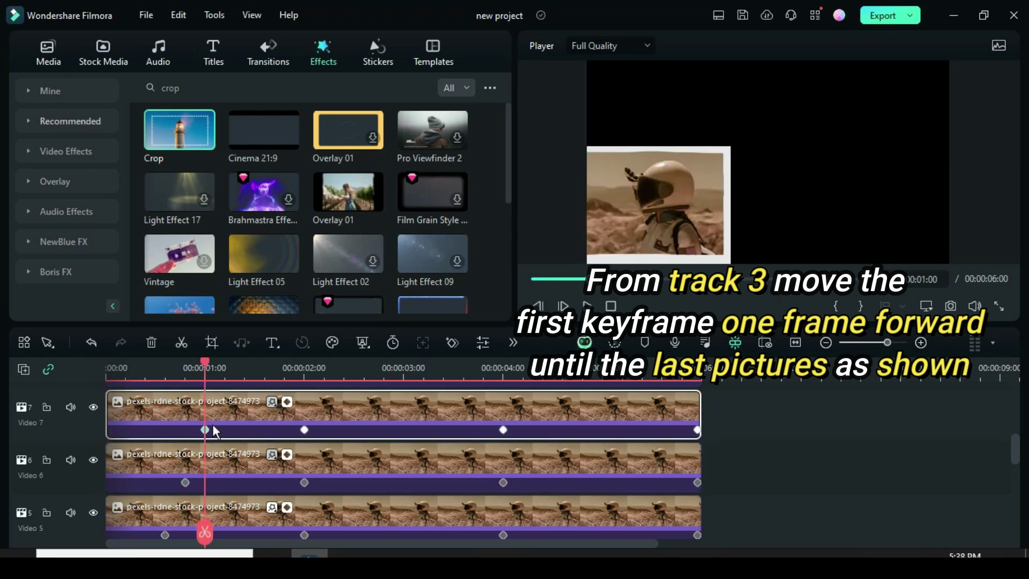
Step: Move the first keyframe of the Video 8 clip to 00:00:01:05 and that of the Video 9 clip to 00:00:01:10
scroll(225, 425, up, 1)
drag(208, 366, 225, 364)
click(108, 422)
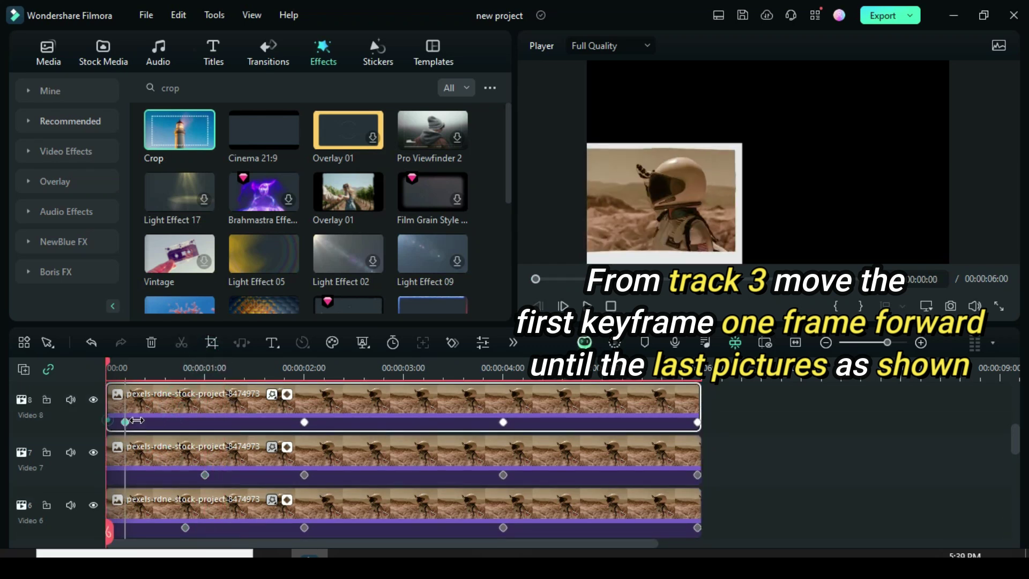
drag(108, 421, 225, 424)
scroll(241, 417, up, 1)
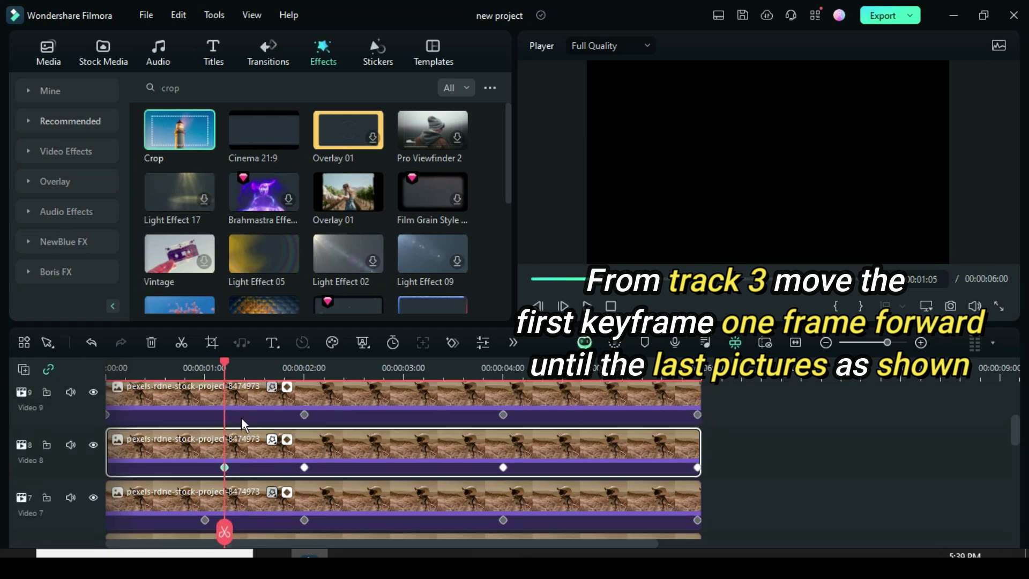
drag(226, 361, 245, 362)
click(180, 417)
drag(108, 438, 245, 437)
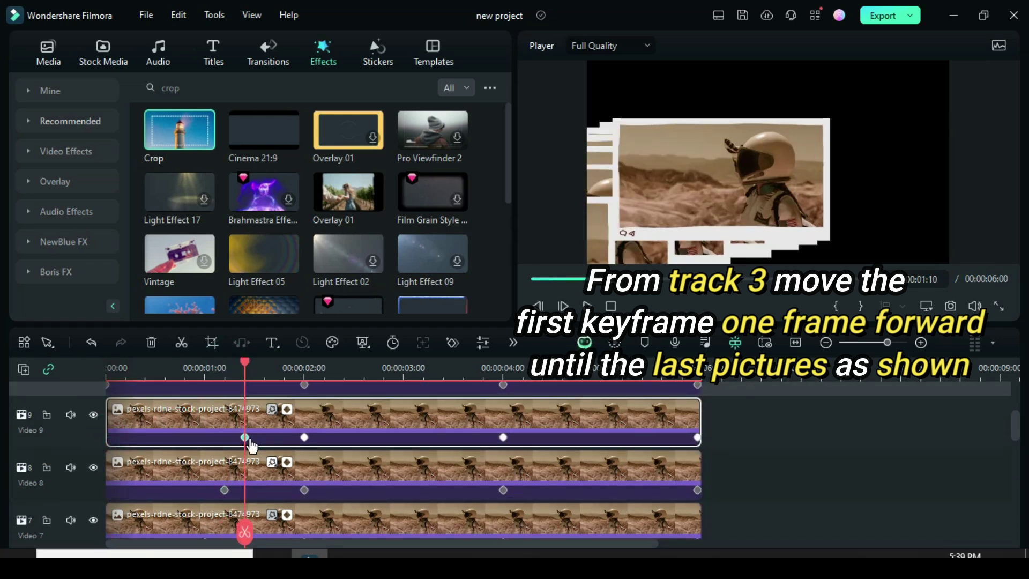
Step: Move the first keyframe of the Video 10 clip to 00:00:01:15 and that of the Video 11 clip to 00:00:01:20
scroll(245, 423, up, 1)
drag(243, 361, 265, 362)
click(224, 407)
drag(108, 430, 264, 429)
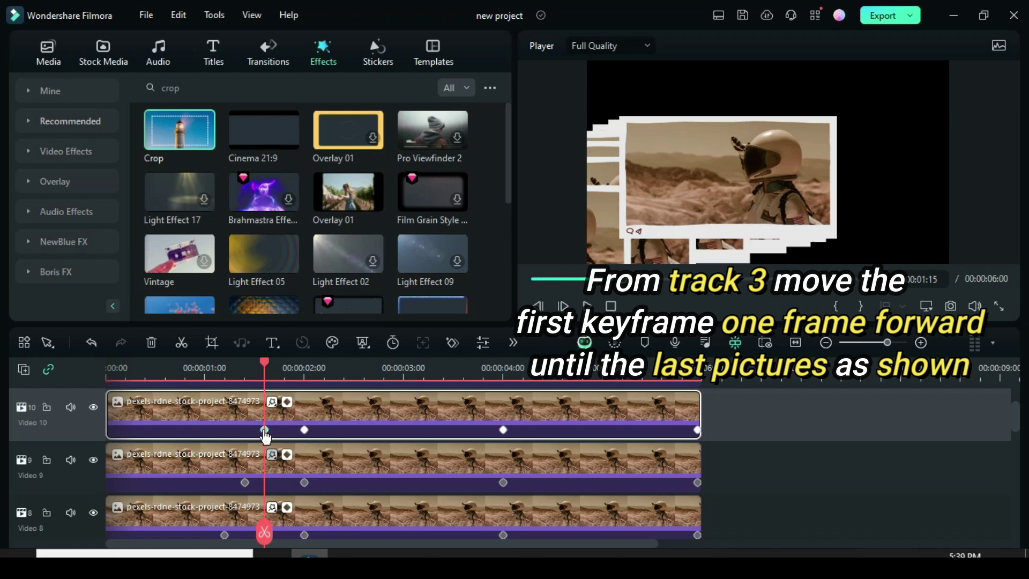
scroll(279, 428, up, 1)
click(285, 369)
click(196, 404)
drag(108, 423, 284, 424)
Step: Move the last keyframe of the Video 10 clip back to 00:00:05:20
scroll(339, 436, up, 1)
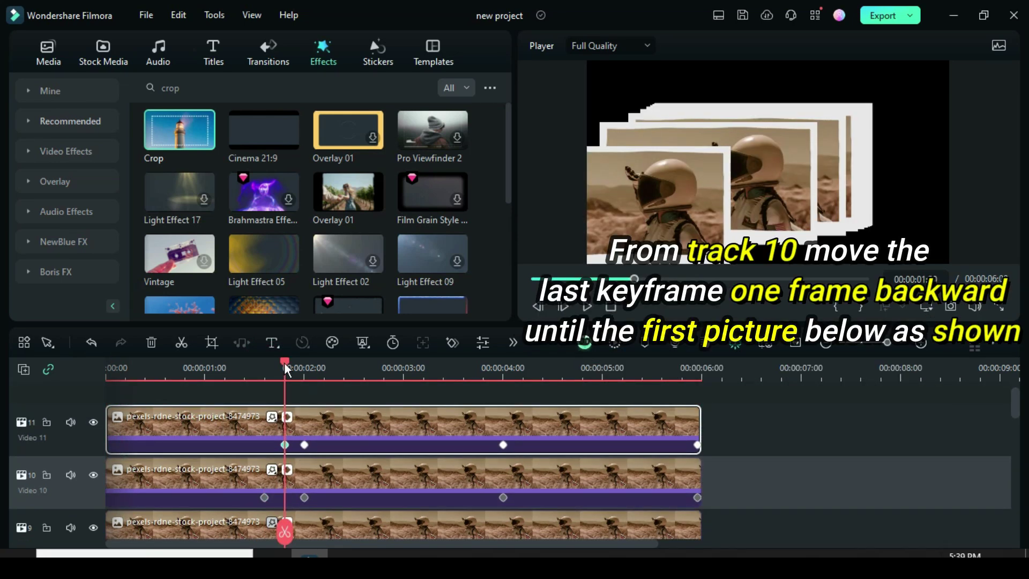
drag(285, 364, 681, 394)
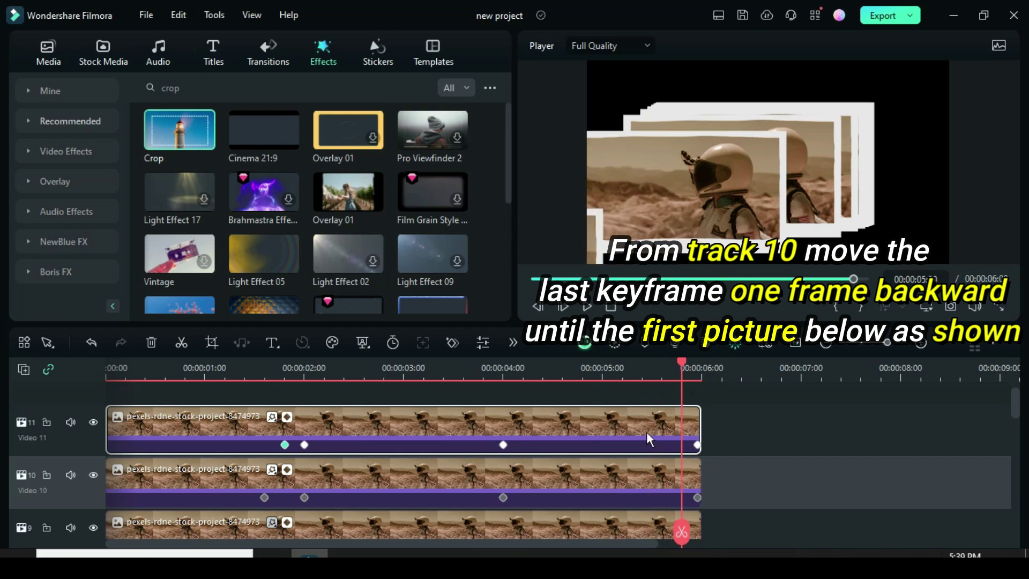
scroll(645, 432, down, 1)
click(667, 464)
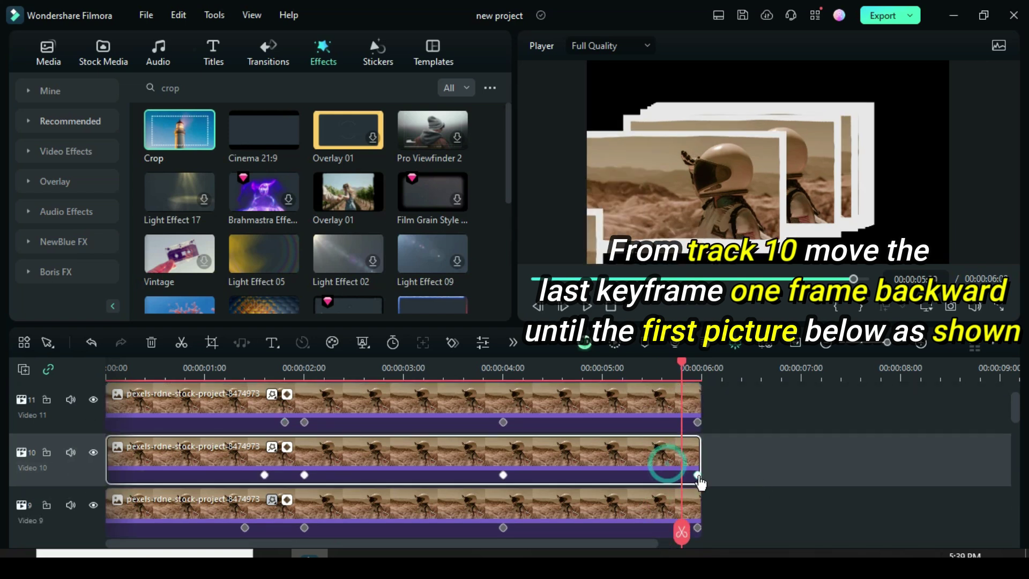
drag(697, 475, 681, 475)
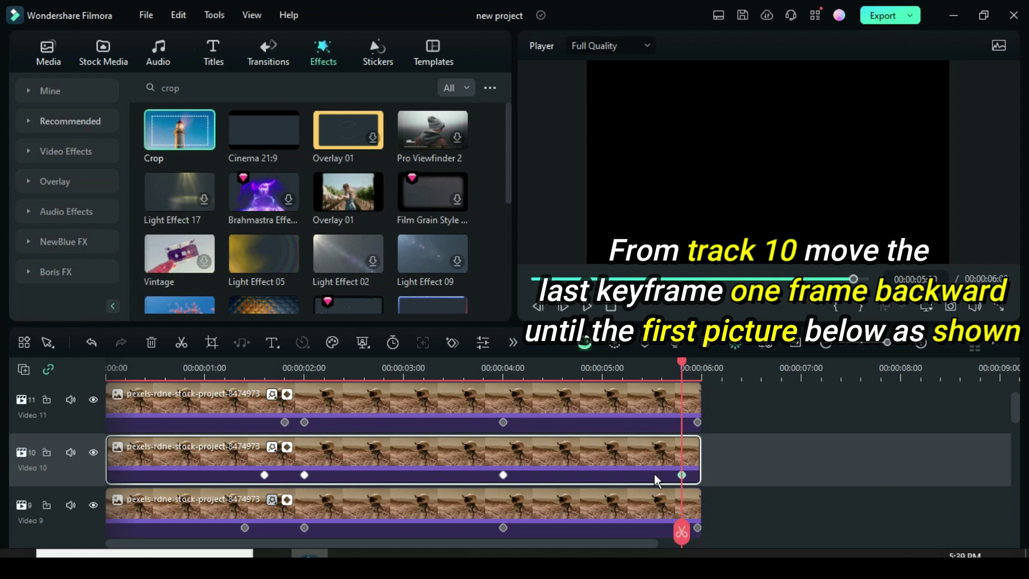
Step: Move the last keyframe of the Video 9 clip back to 00:00:05:15 and that of the Video 8 clip to 00:00:05:10
drag(682, 365, 664, 371)
scroll(664, 407, down, 1)
click(667, 475)
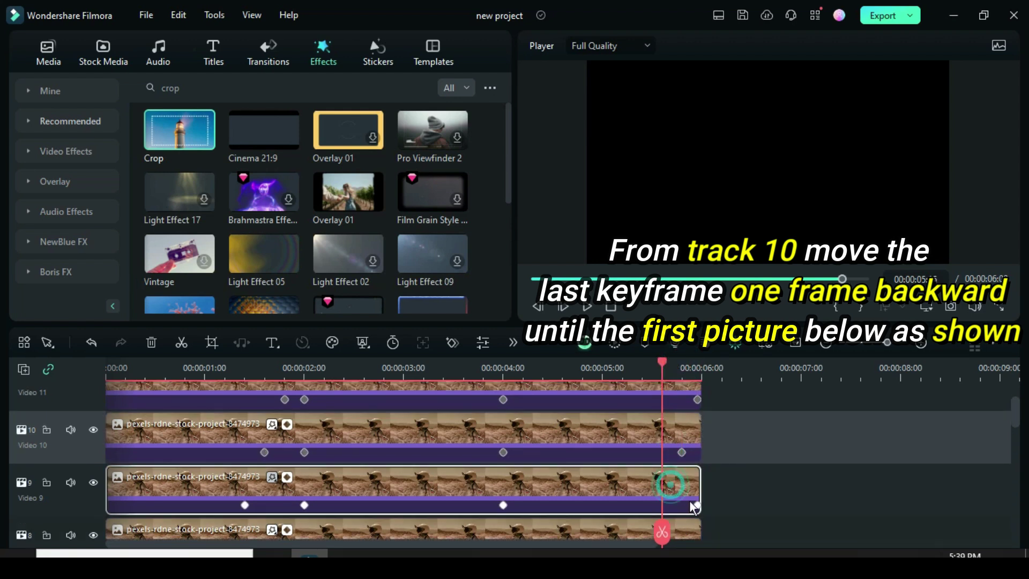
drag(696, 504, 644, 509)
scroll(654, 435, down, 1)
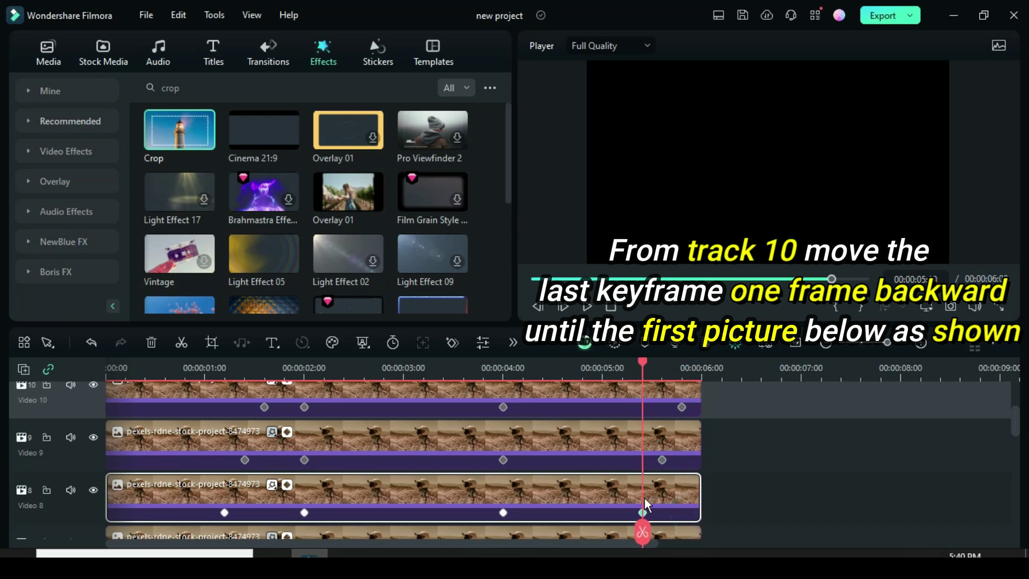
Step: Move the last keyframe of the Video 7 clip back to 00:00:05:05 and that of the Video 6 clip to 00:00:05:00
scroll(633, 420, down, 2)
click(648, 458)
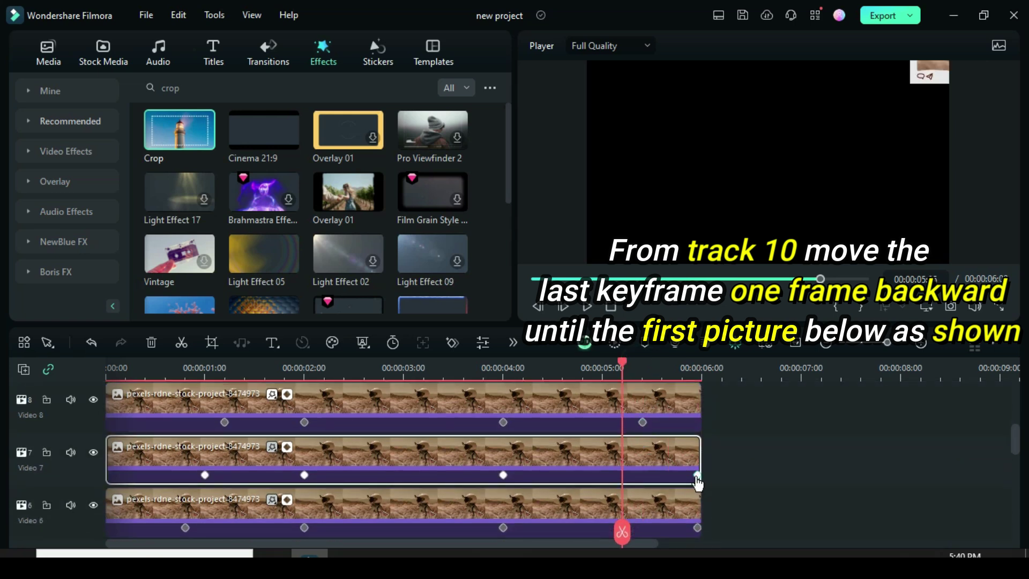
drag(697, 475, 621, 474)
click(602, 369)
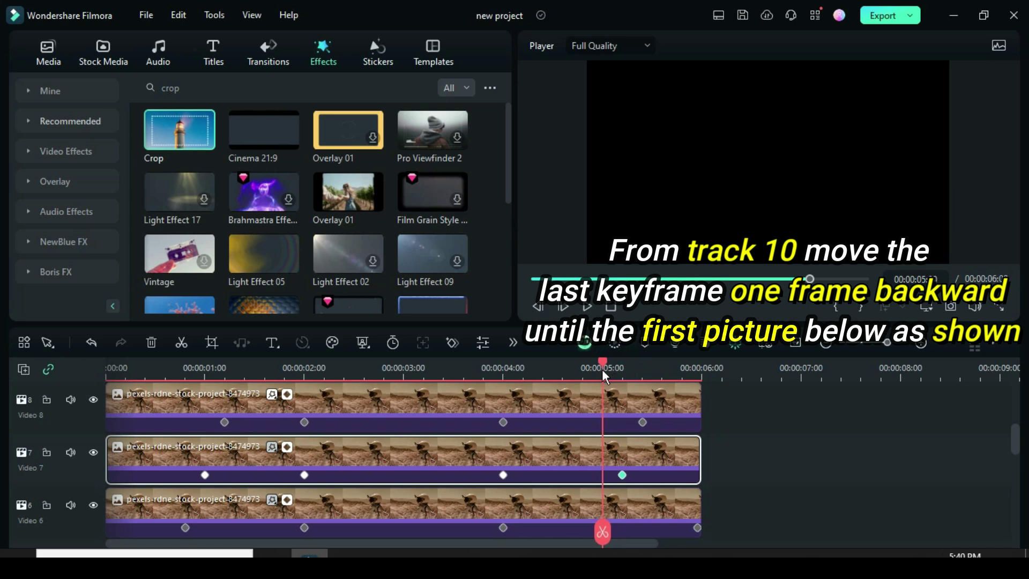
scroll(629, 441, down, 1)
click(629, 441)
click(696, 460)
drag(697, 460, 603, 460)
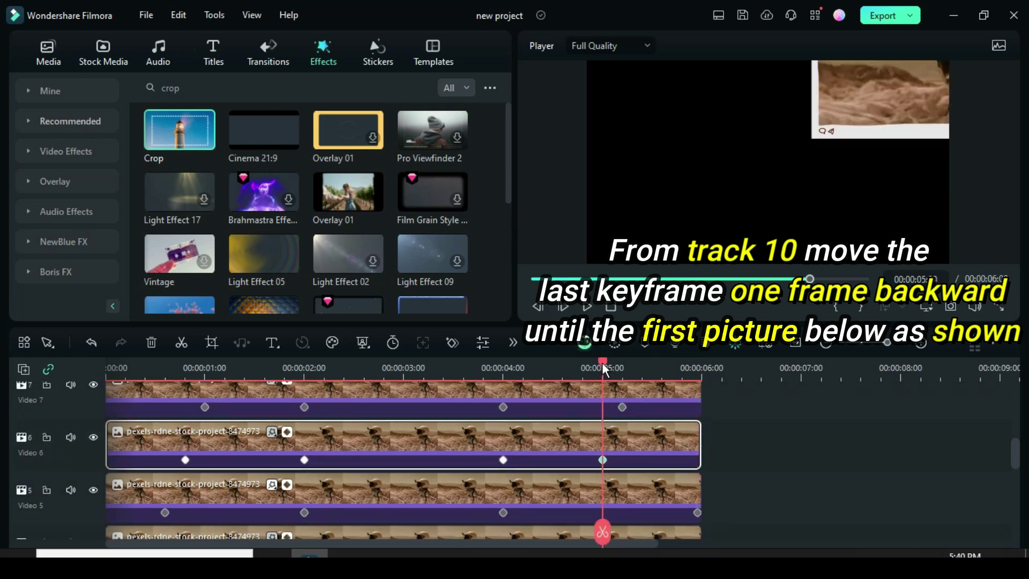
Step: Move the last keyframe of the Video 5 clip back to 00:00:04:20 and that of the Video 4 clip to 00:00:04:15
drag(602, 362, 583, 364)
scroll(590, 407, down, 1)
click(604, 436)
drag(697, 467, 590, 465)
drag(582, 362, 562, 368)
scroll(579, 418, down, 1)
click(597, 448)
drag(697, 475, 563, 475)
click(559, 475)
Step: Move the last keyframe of the Video 3 clip back to 00:00:04:10 and that of the Video 2 clip to 00:00:04:05
drag(561, 361, 542, 362)
scroll(566, 421, down, 1)
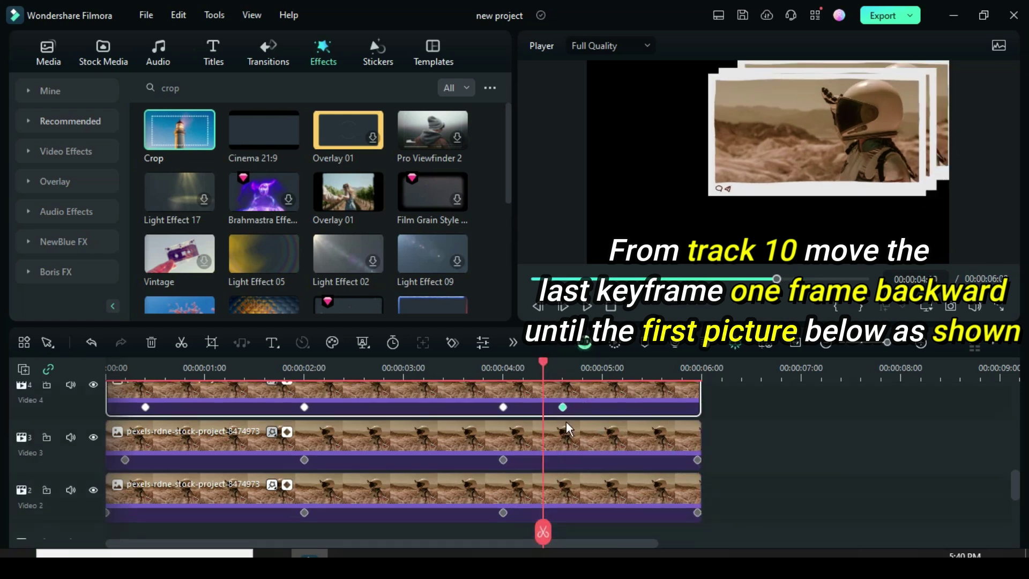
click(565, 425)
drag(696, 459, 544, 459)
click(542, 364)
drag(541, 363, 523, 362)
scroll(555, 420, down, 1)
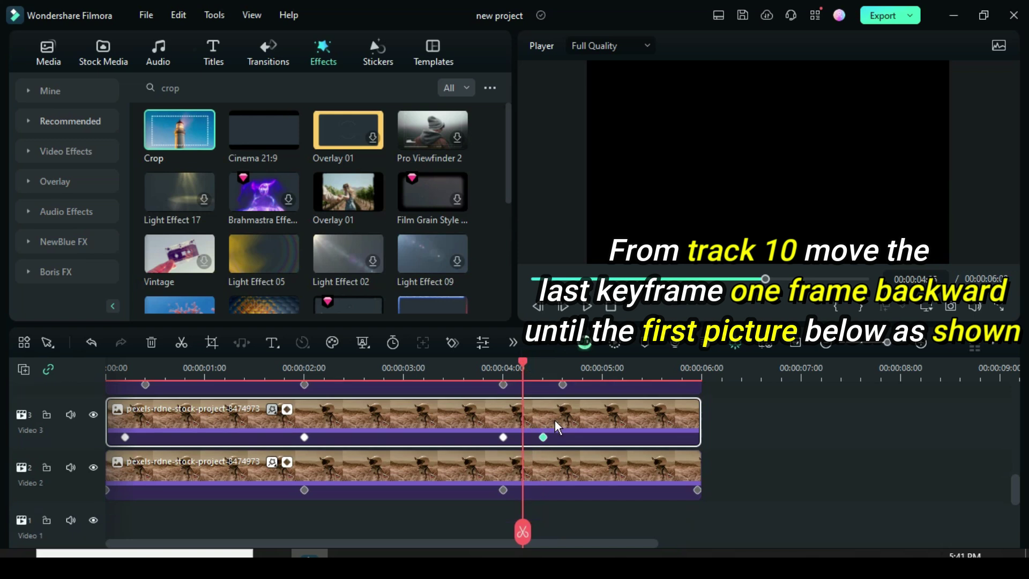
click(616, 469)
drag(696, 490, 523, 490)
click(522, 490)
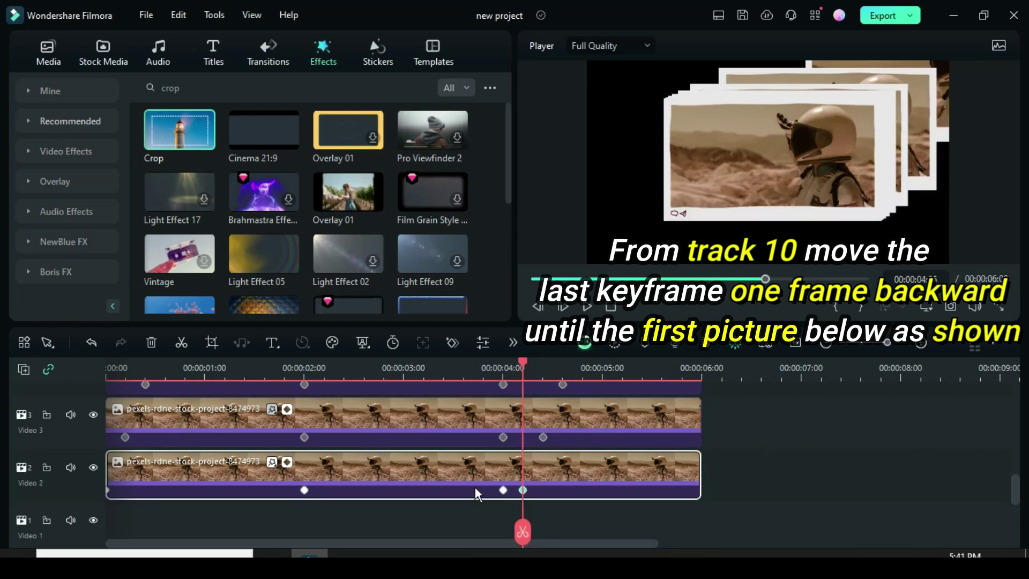
Step: Return the playhead to the start and set the Crop effect's Bottom value to 90 on the Video 2 clip
scroll(424, 452, up, 8)
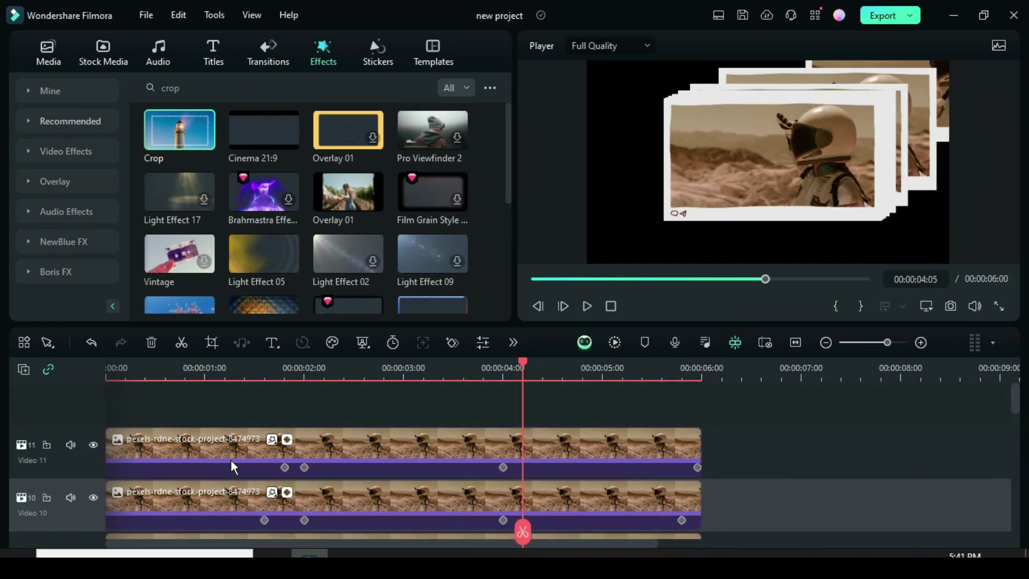
scroll(680, 486, down, 8)
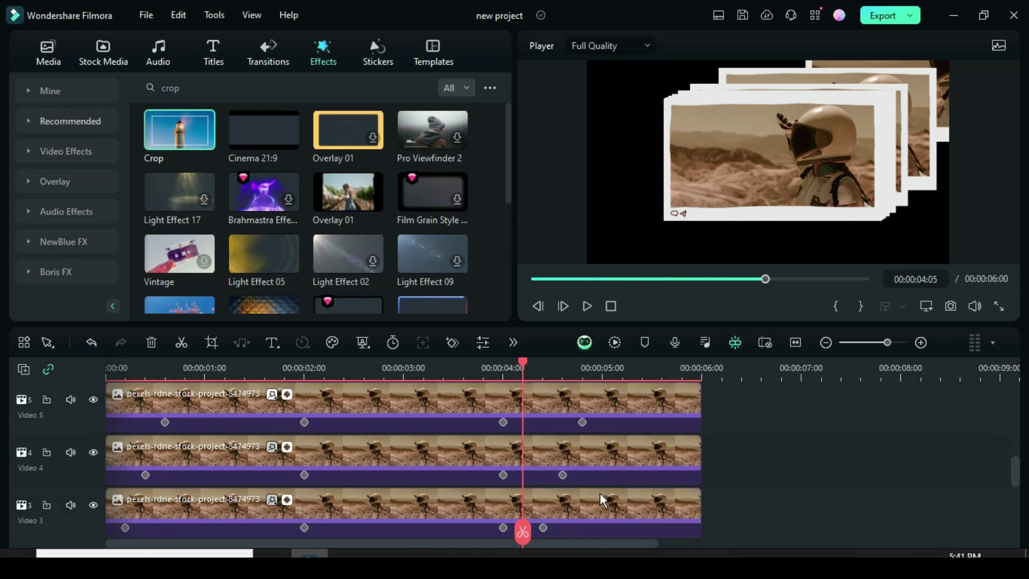
scroll(490, 498, down, 1)
click(532, 279)
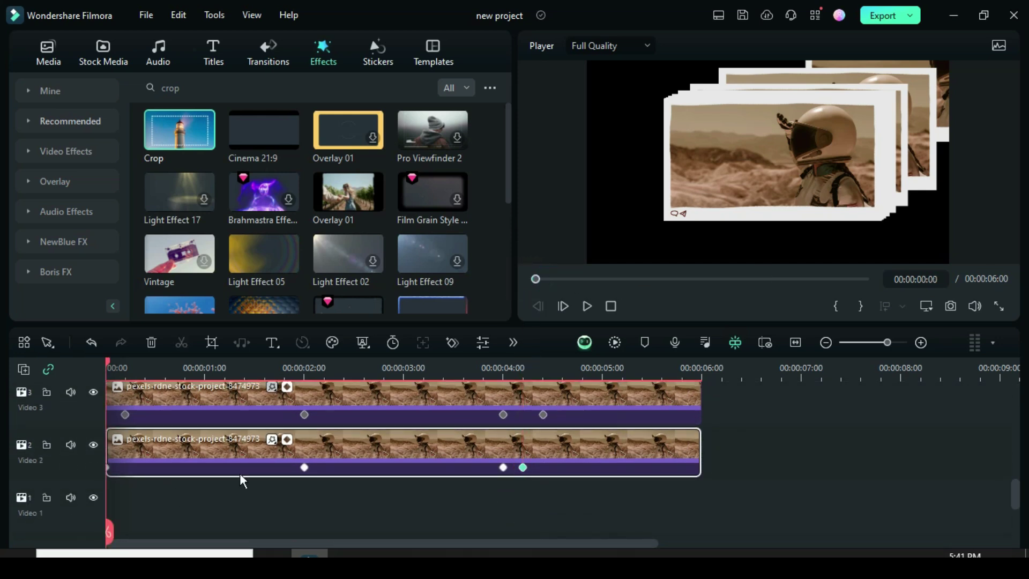
double_click(353, 443)
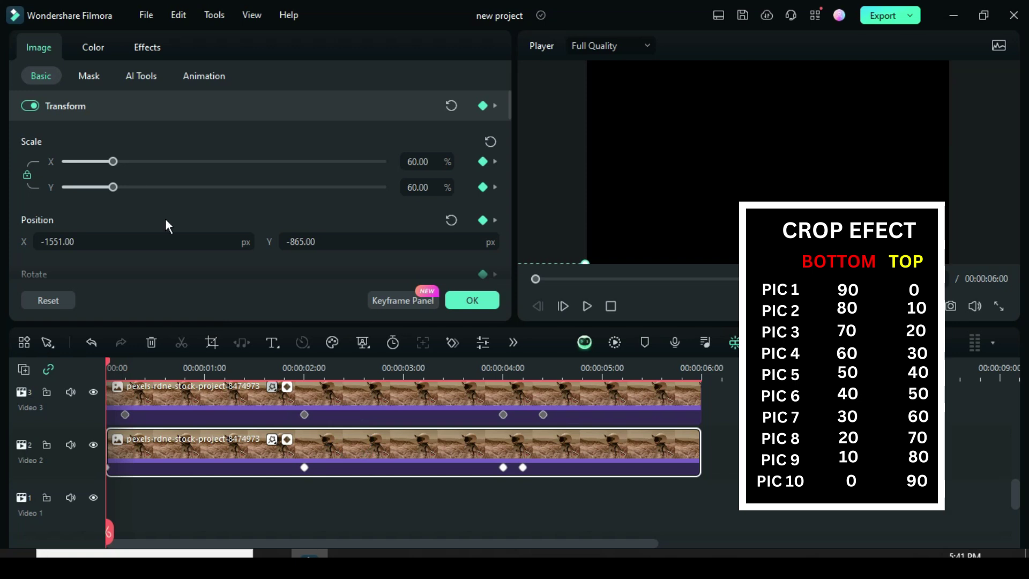
click(141, 47)
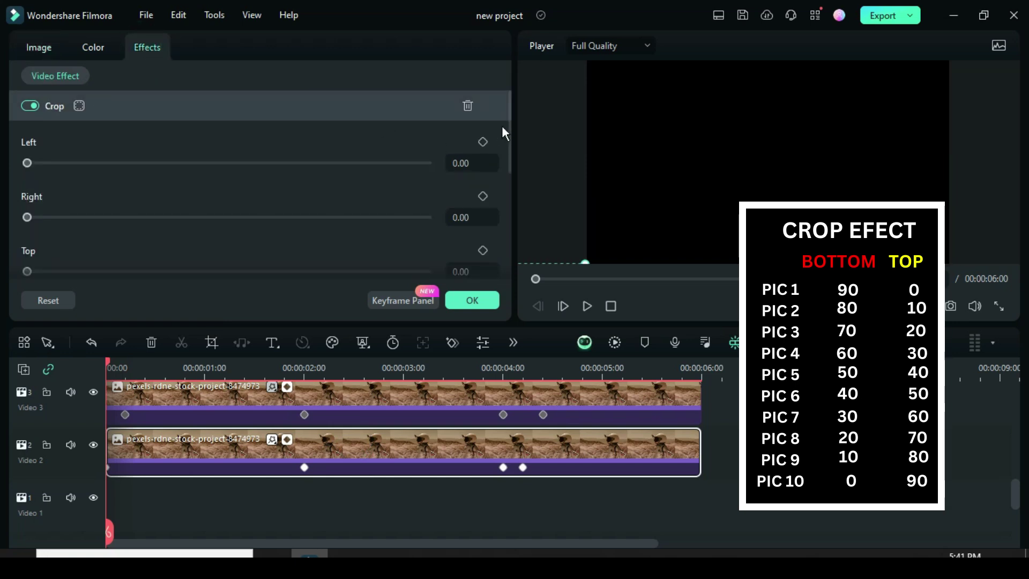
drag(501, 125, 503, 160)
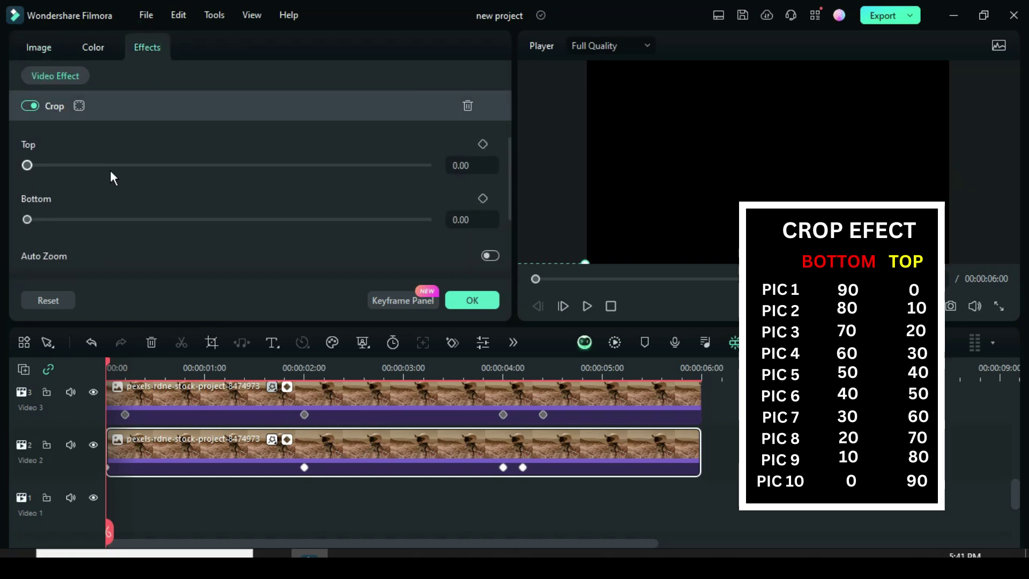
click(471, 219)
text(90)
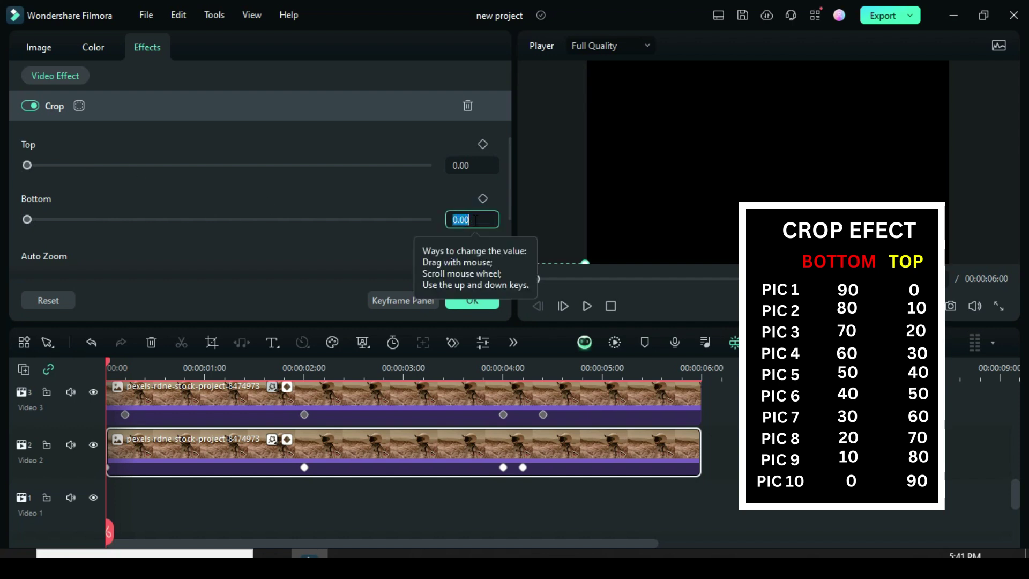
click(423, 192)
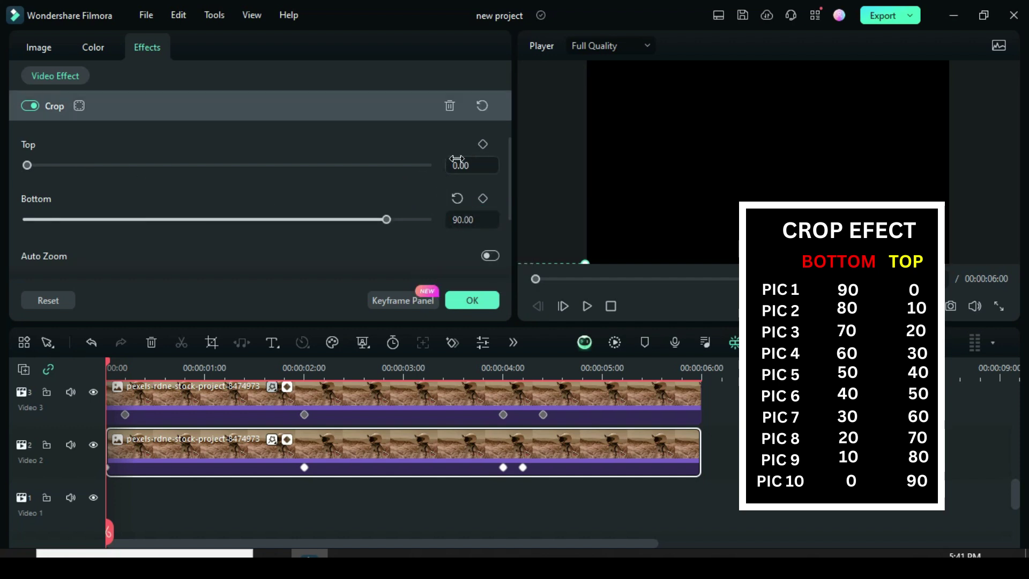
Step: Set the Crop effect of the Video 3 clip to Bottom 80 and Top 10
click(259, 421)
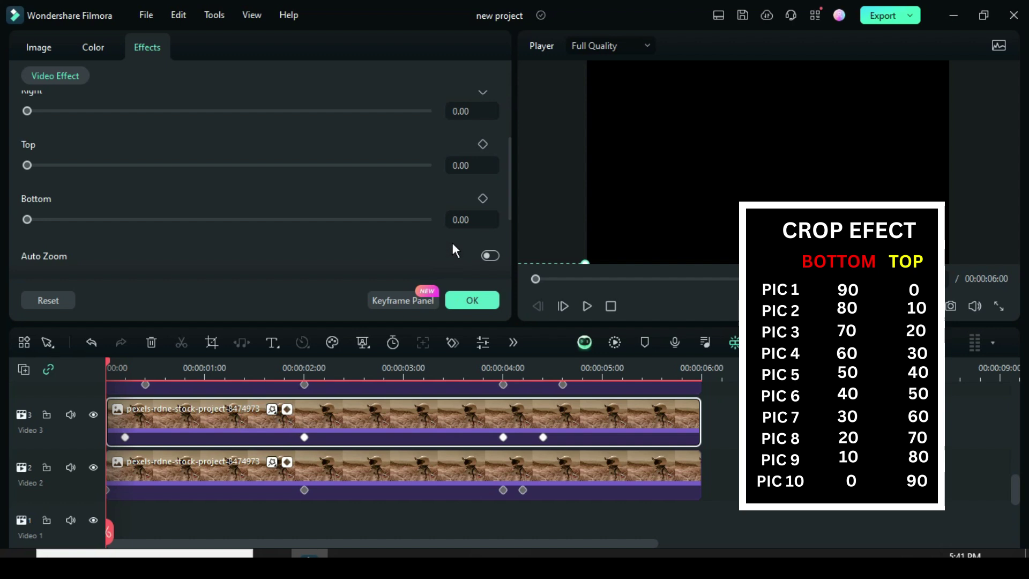
click(460, 219)
text(80)
click(381, 195)
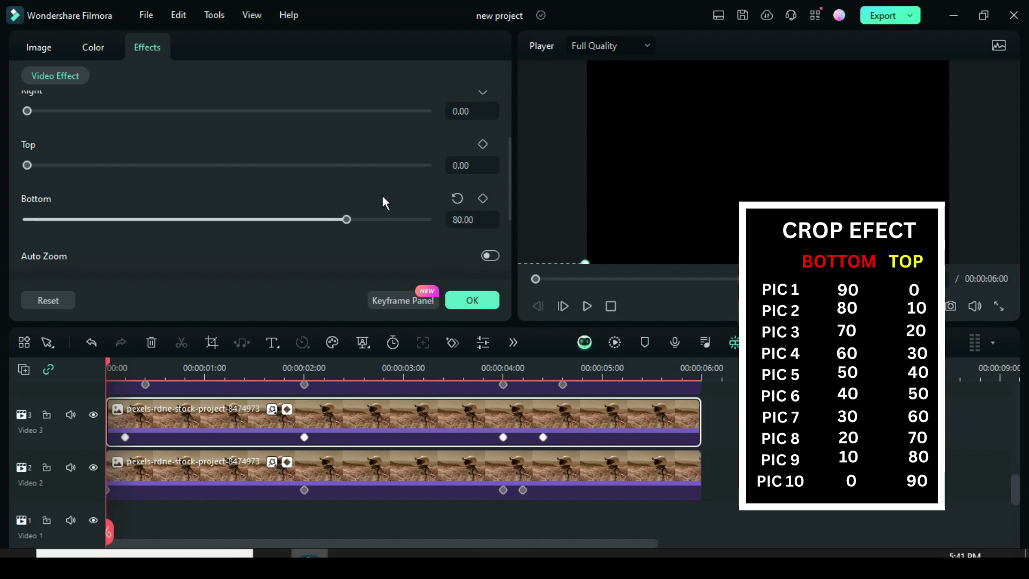
click(459, 165)
text(10)
click(395, 149)
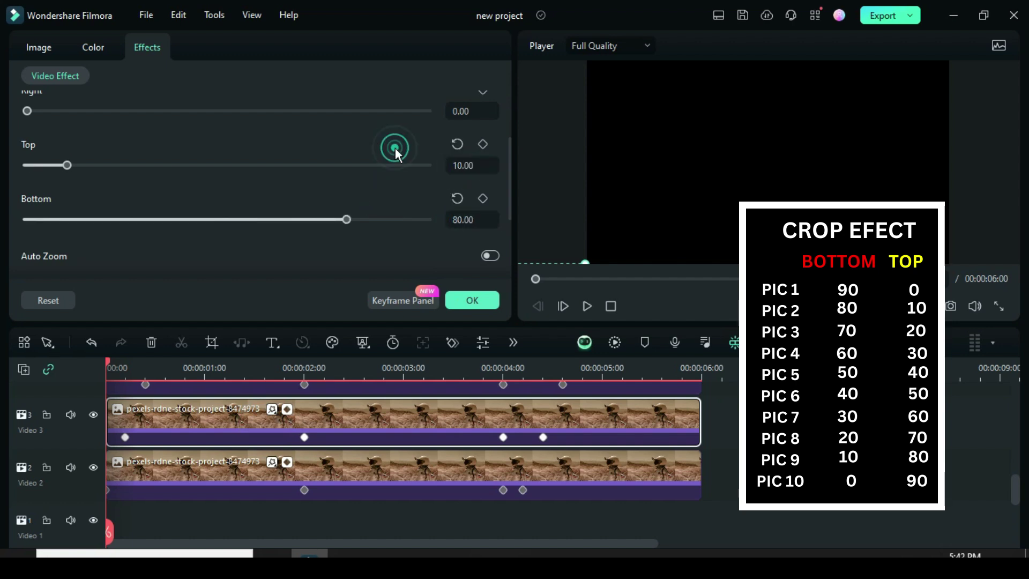
Step: Set the Crop effect of the Video 4 clip to Bottom 70 and Top 20
scroll(324, 432, up, 2)
click(339, 411)
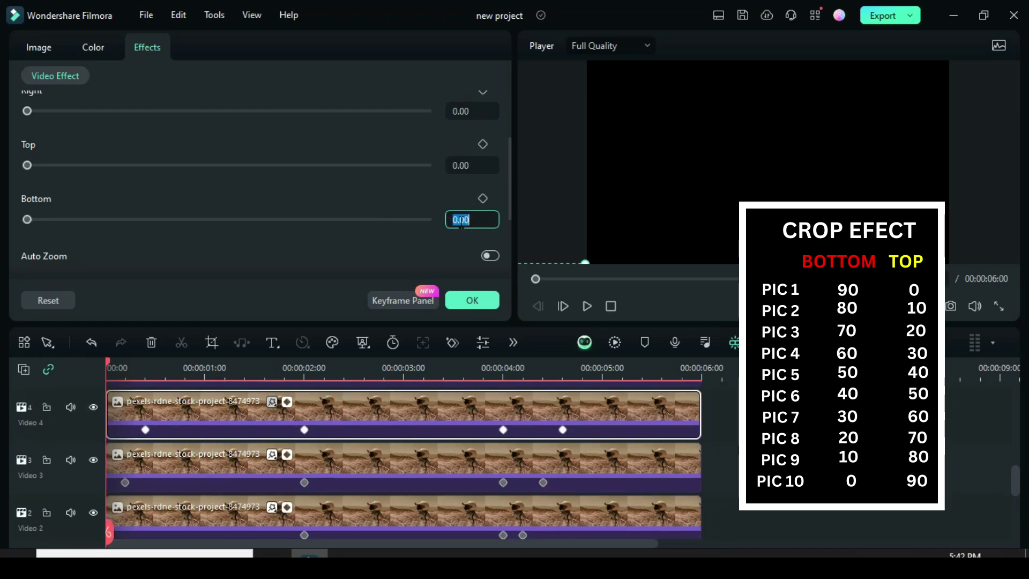
text(0)
key(Return)
text(2)
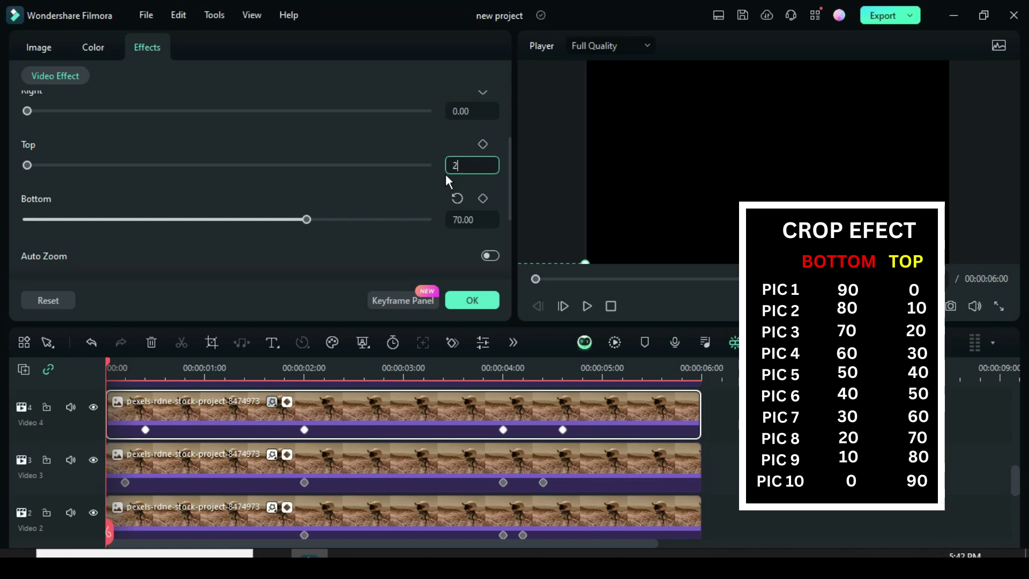
text(0)
click(379, 144)
Step: Set the Crop effect of the Video 5 clip to Bottom 60 and Top 30
scroll(317, 429, up, 1)
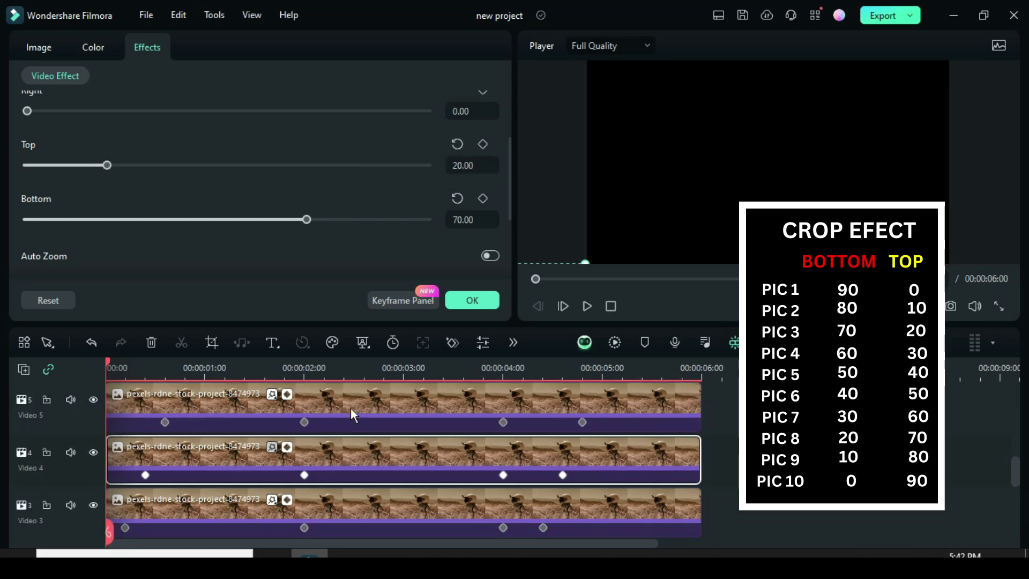
click(350, 407)
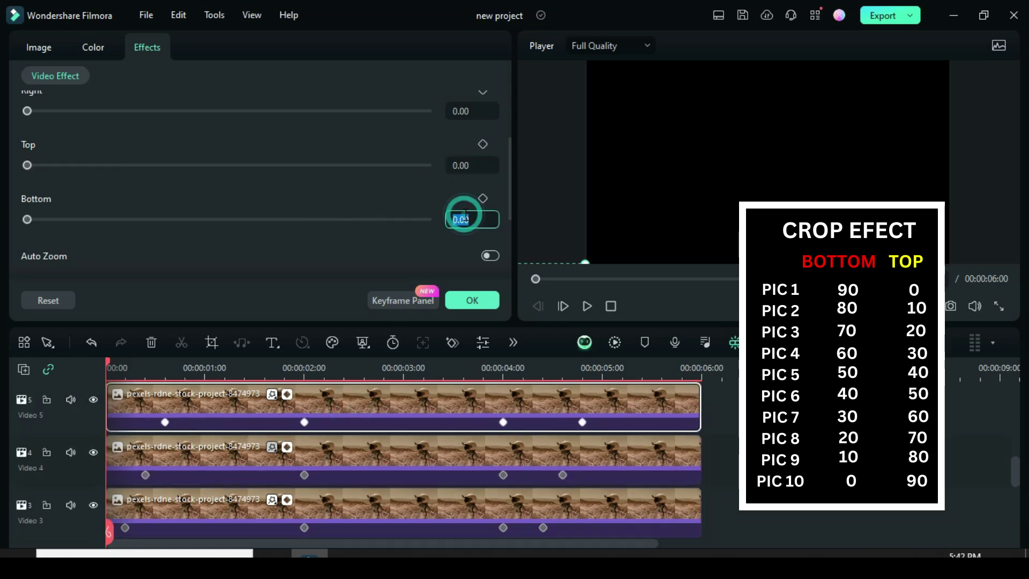
key(Return)
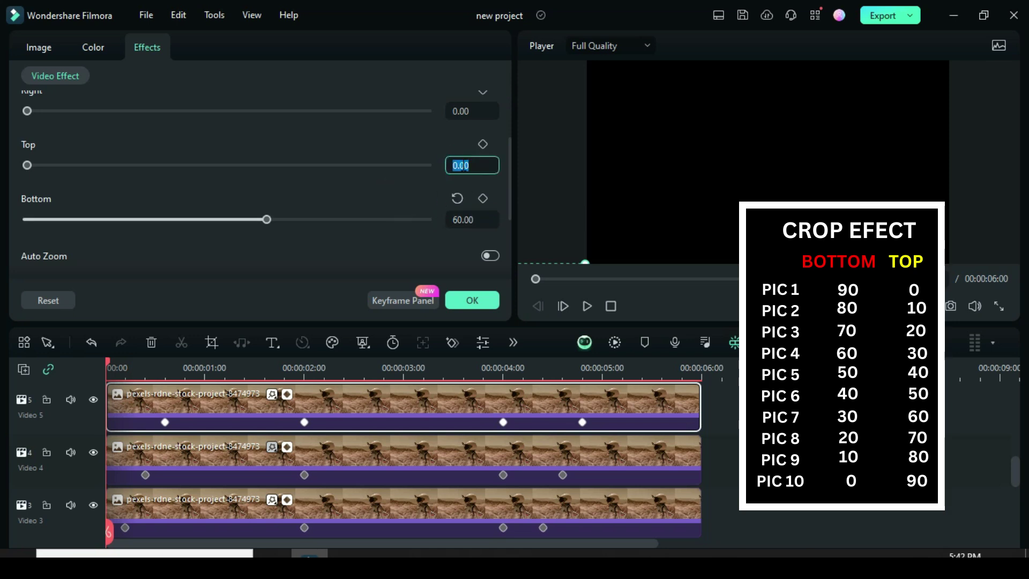
Step: Set the Crop effect of the Video 6 clip to Bottom 50 and Top 40
scroll(379, 413, up, 1)
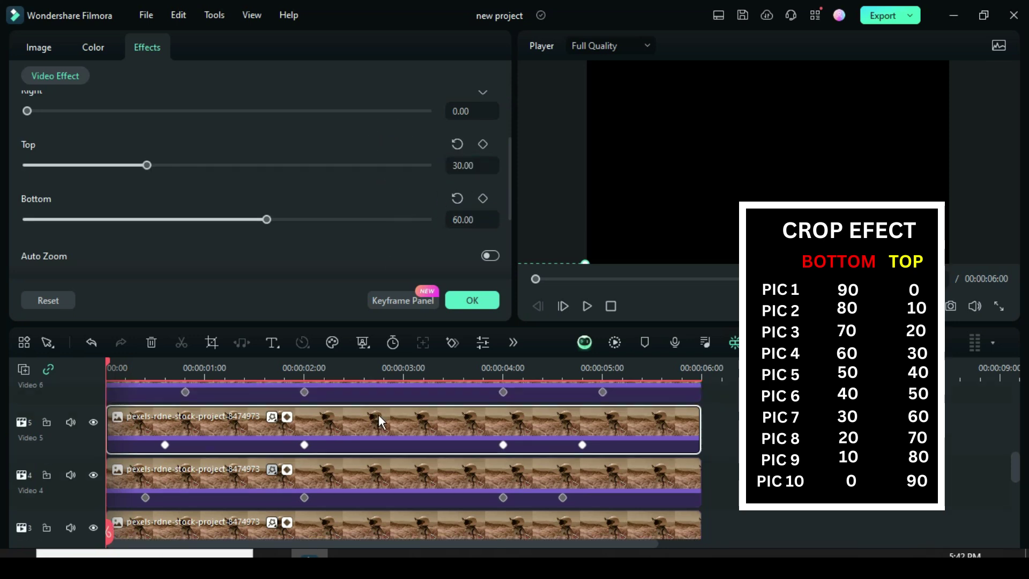
click(382, 401)
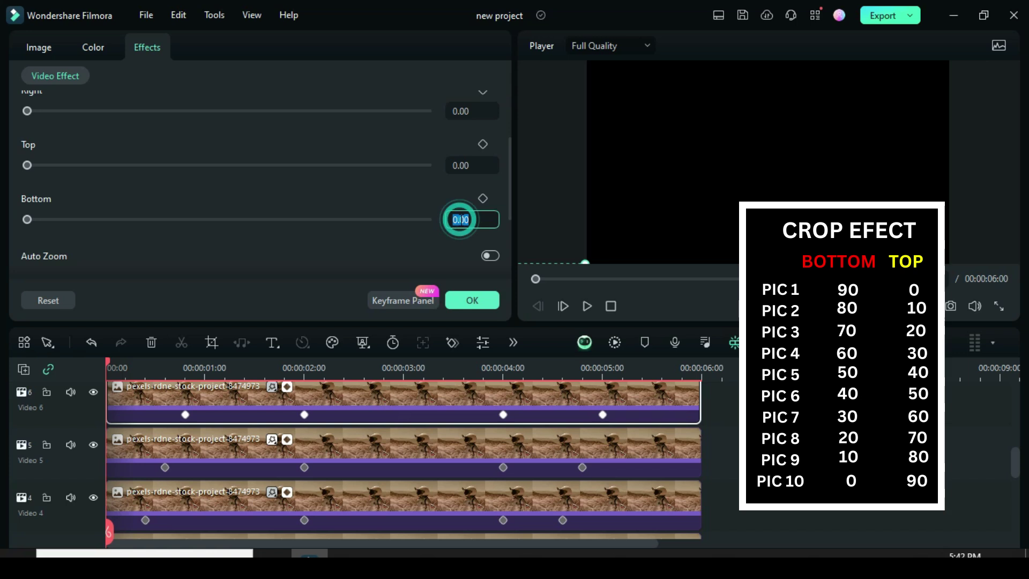
text(50)
key(Return)
click(474, 166)
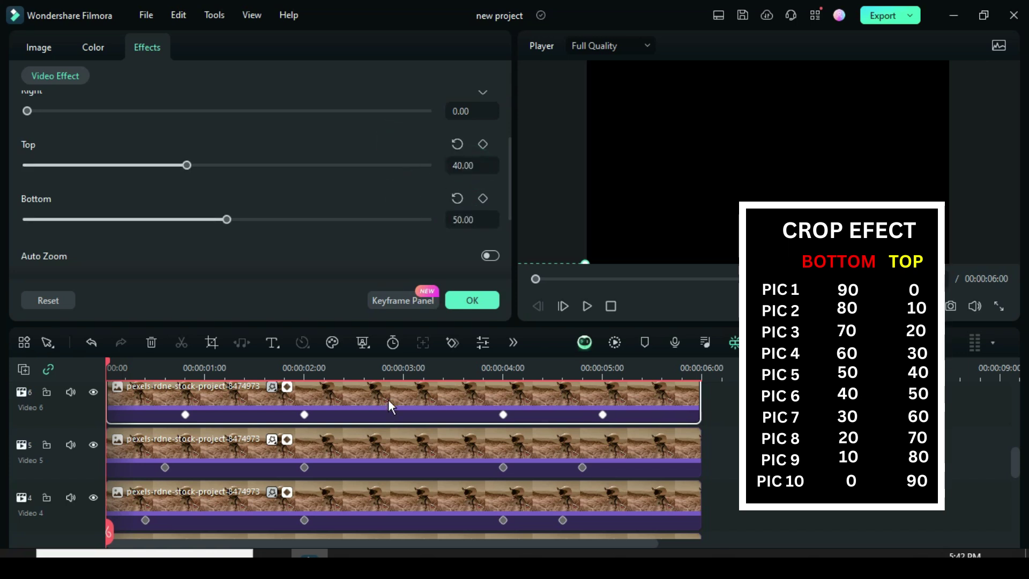
Step: Set the Crop effect of the Video 7 clip to Bottom 40 and Top 50
scroll(382, 416, up, 2)
click(397, 416)
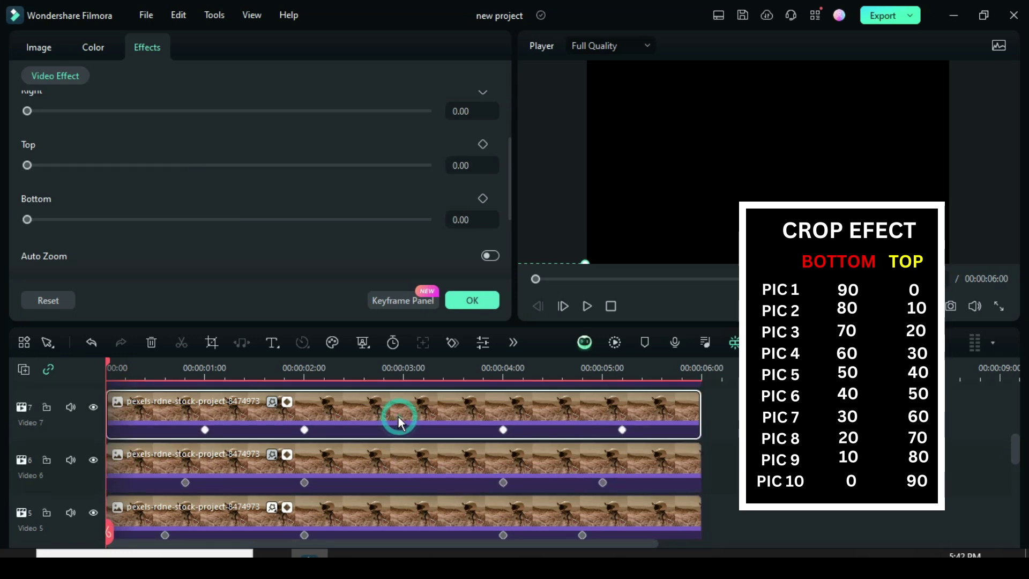
text(4)
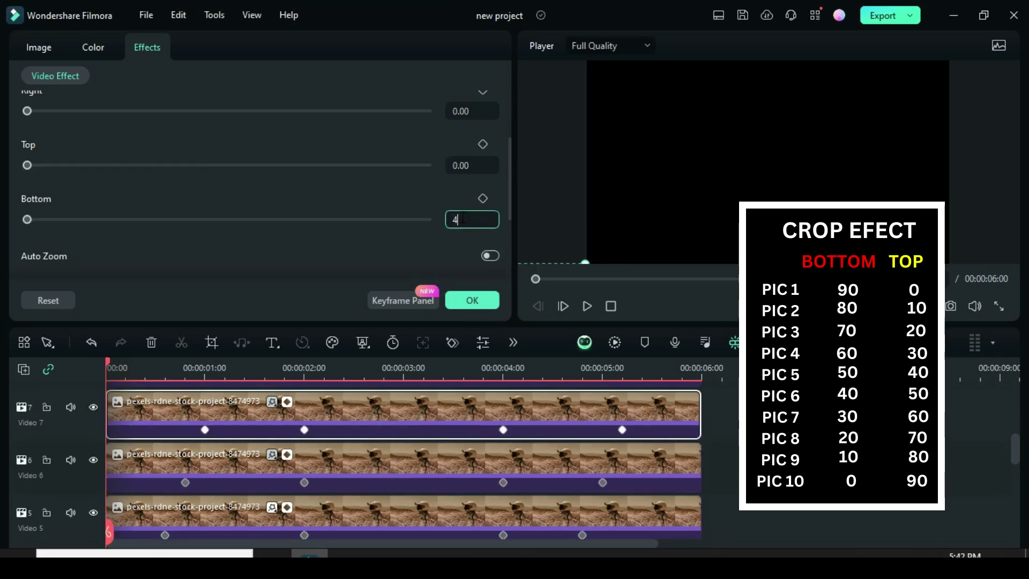
click(463, 165)
text(5)
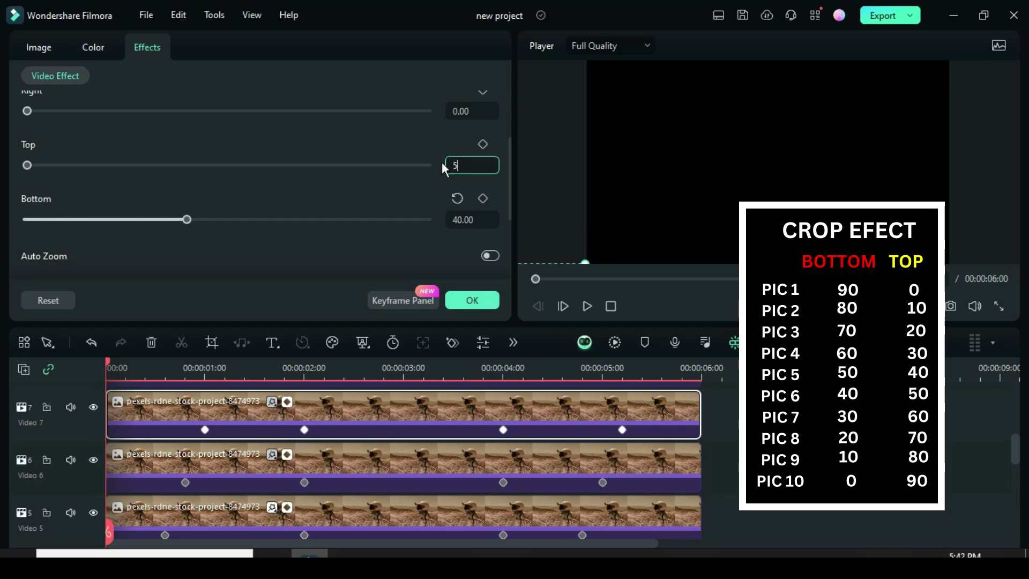
text(0)
click(391, 151)
Step: Set the Crop effect of the Video 8 clip to Bottom 30 and Top 60
scroll(349, 412, up, 2)
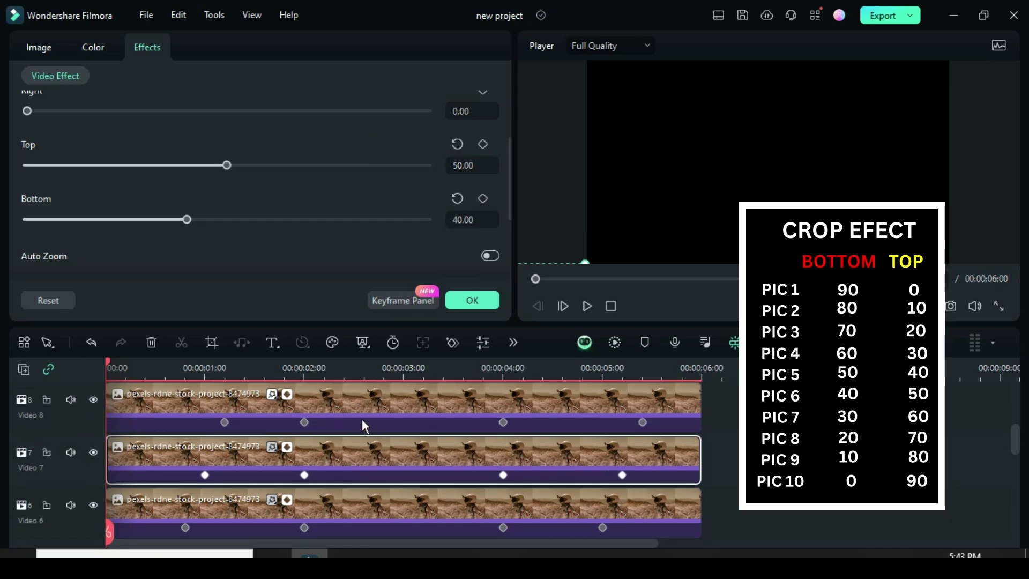
click(362, 415)
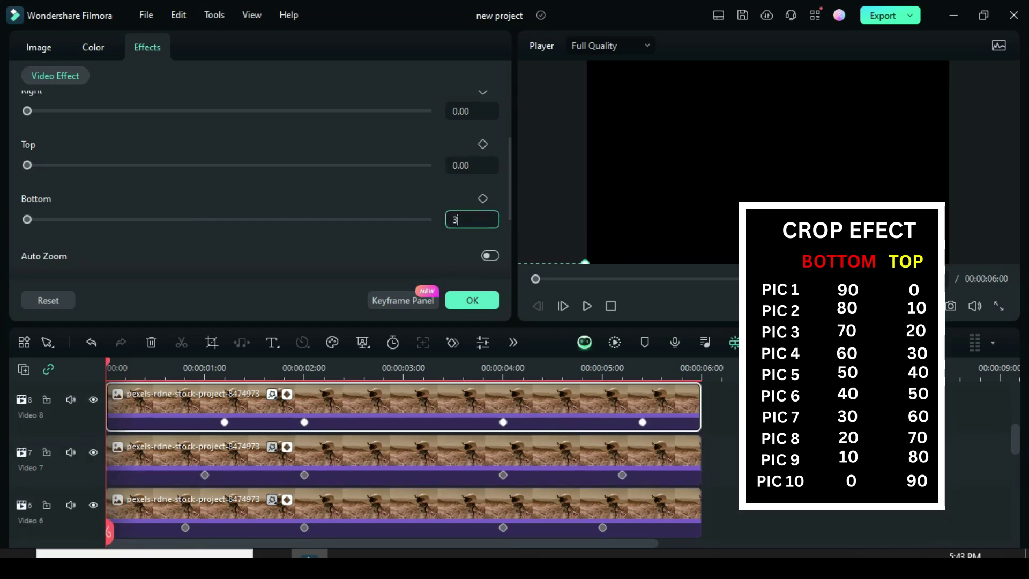
click(381, 207)
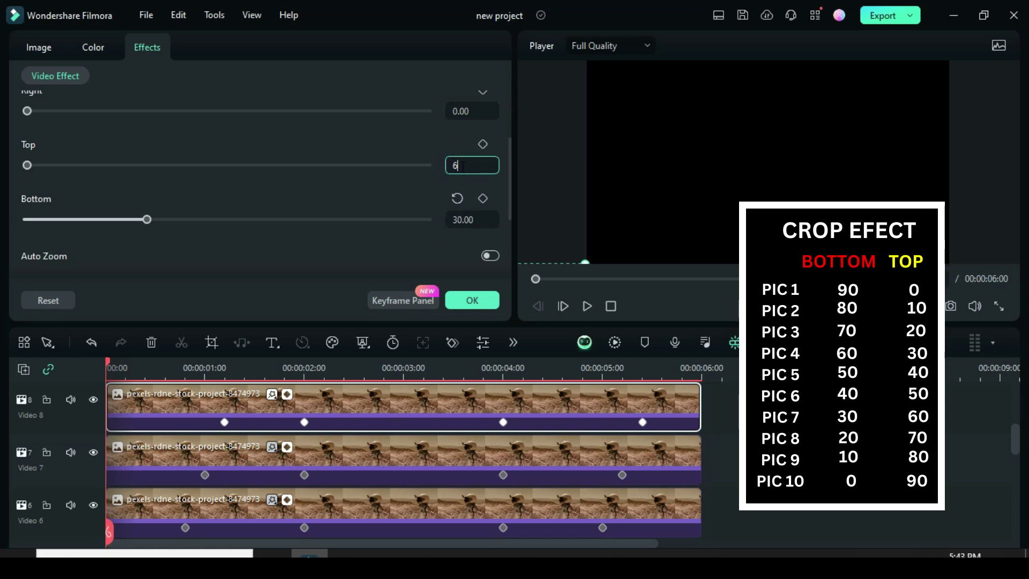
click(409, 153)
Step: Set the Crop effect of the Video 9 clip to Bottom 20 and Top 70
scroll(362, 425, up, 2)
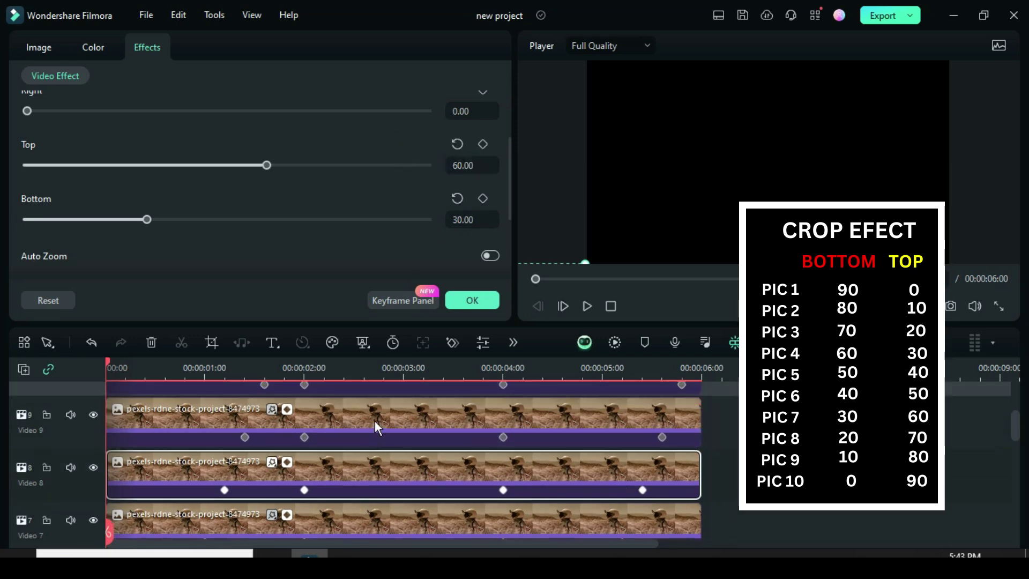
click(376, 425)
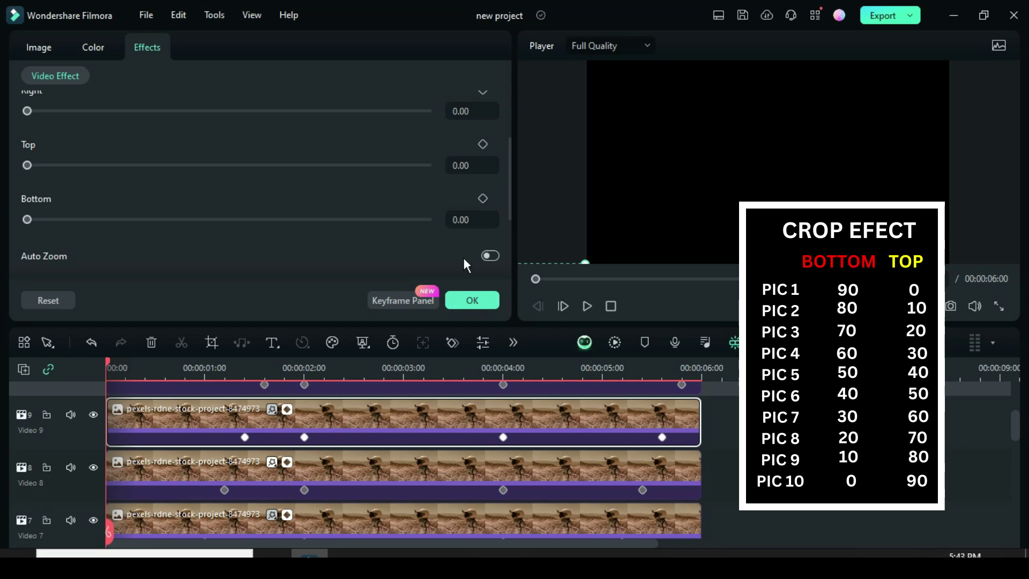
text(20)
click(359, 187)
click(458, 165)
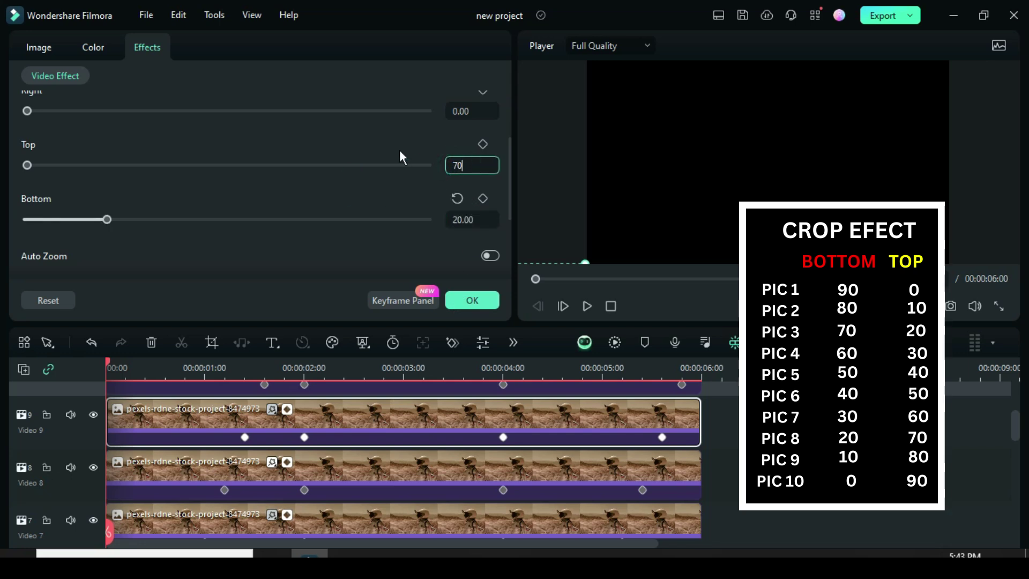
click(400, 153)
Step: Set the Crop effect of the Video 10 clip to Bottom 10 and Top 80
scroll(373, 422, up, 2)
click(373, 423)
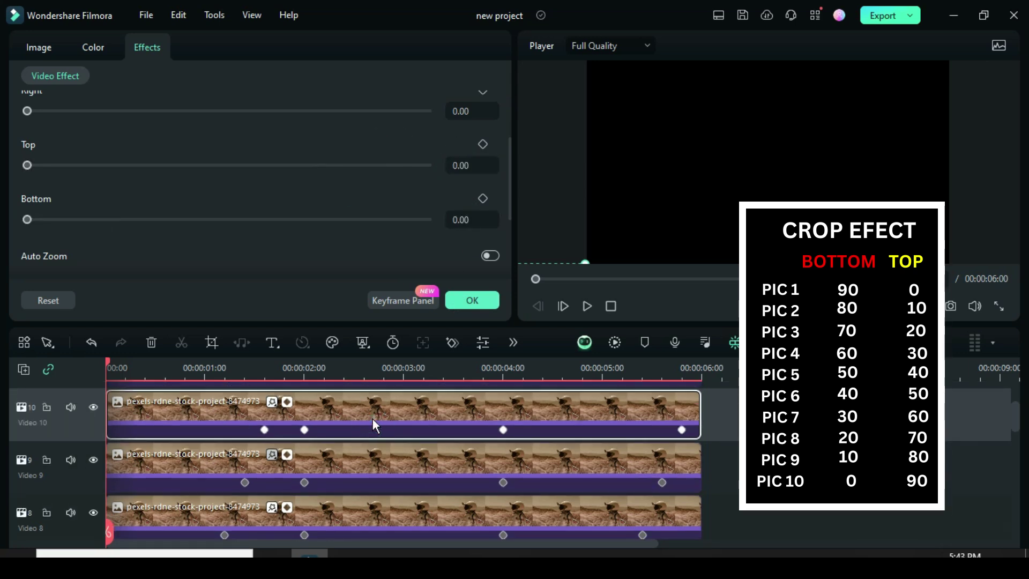
text(1)
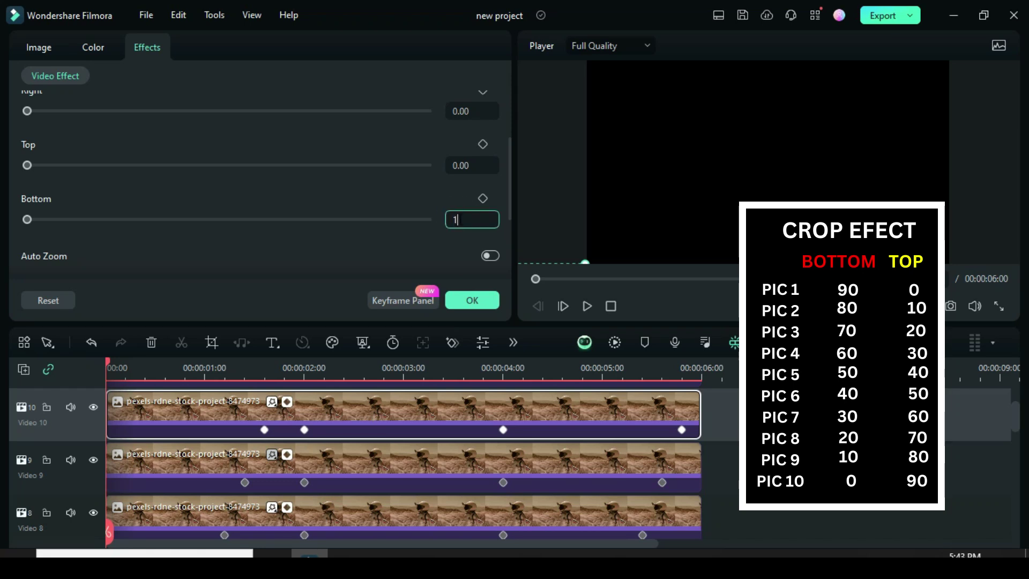
text(0)
click(388, 184)
click(459, 166)
text(80)
click(382, 143)
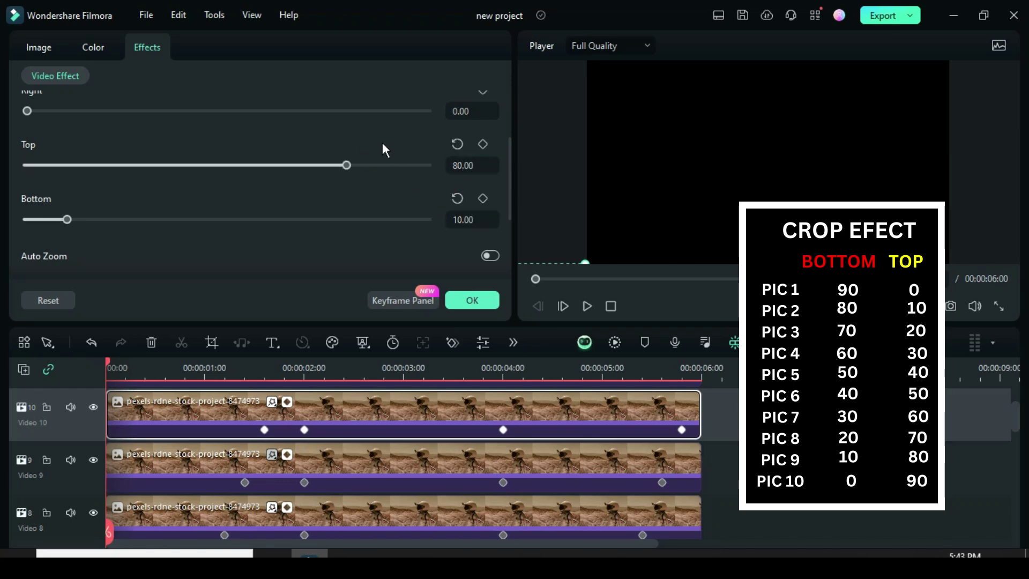
Step: Set the Crop effect of the Video 11 clip to Top 90 and confirm the effect settings
scroll(387, 425, up, 1)
click(375, 447)
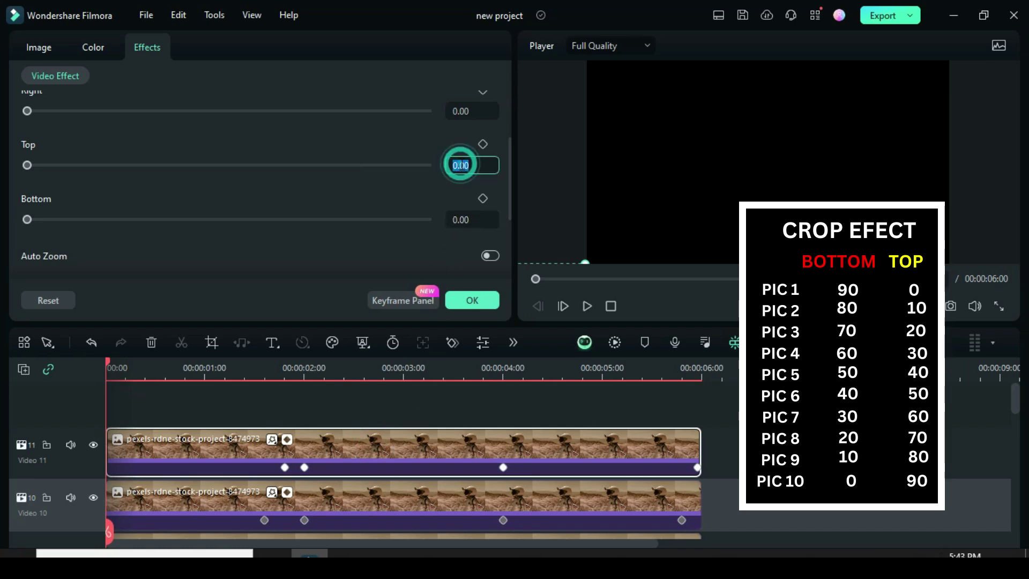
text(90)
click(404, 157)
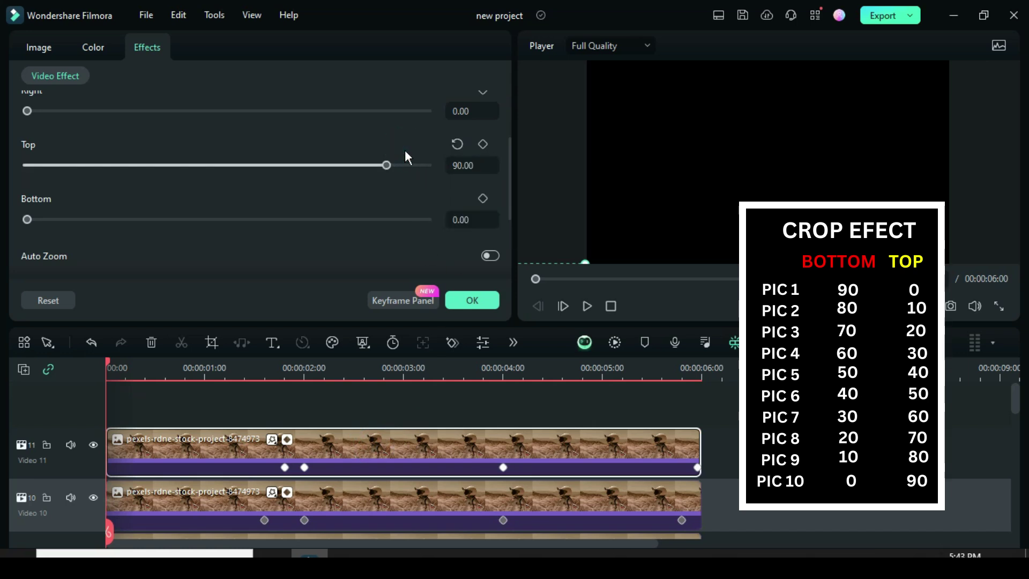
click(472, 301)
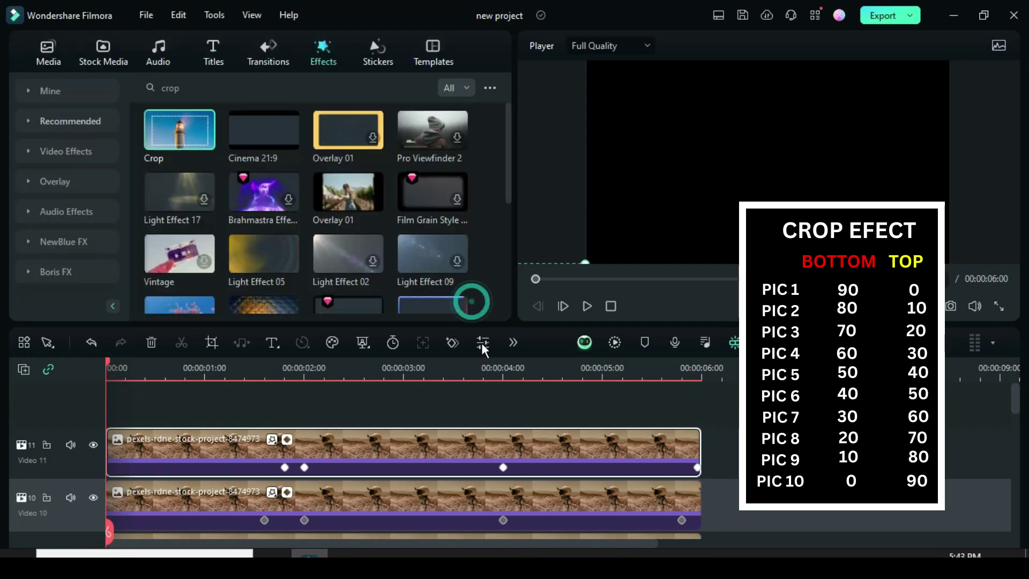
Step: Render the timeline preview, play the strip animation and return the playhead to the start
scroll(390, 385, down, 3)
scroll(294, 442, down, 5)
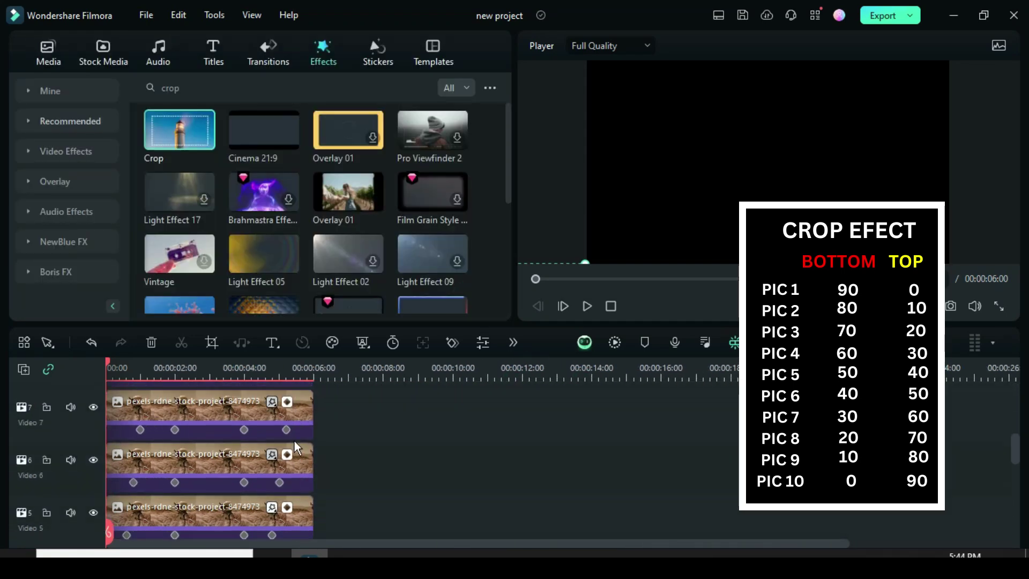
click(613, 342)
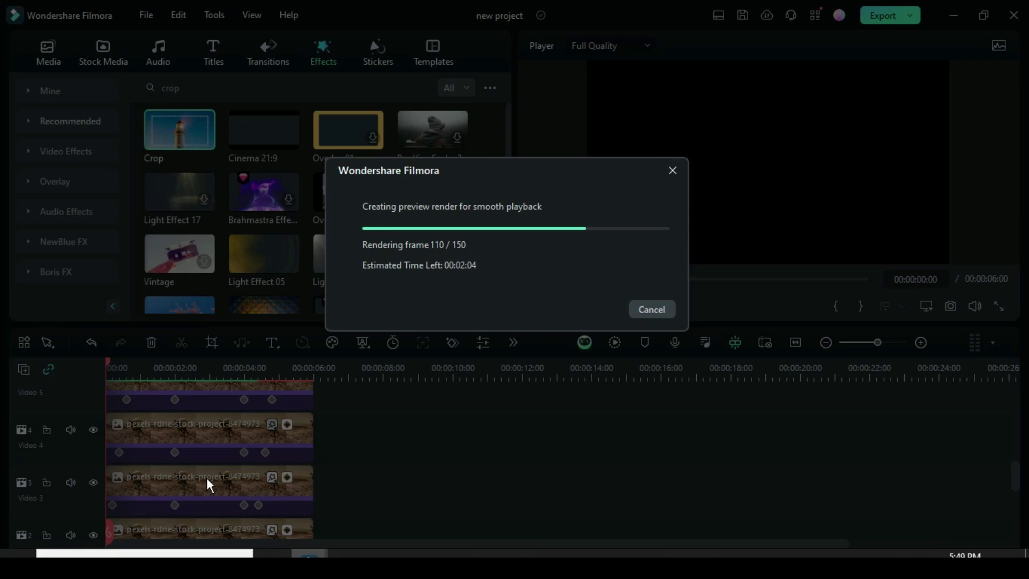
scroll(226, 433, up, 5)
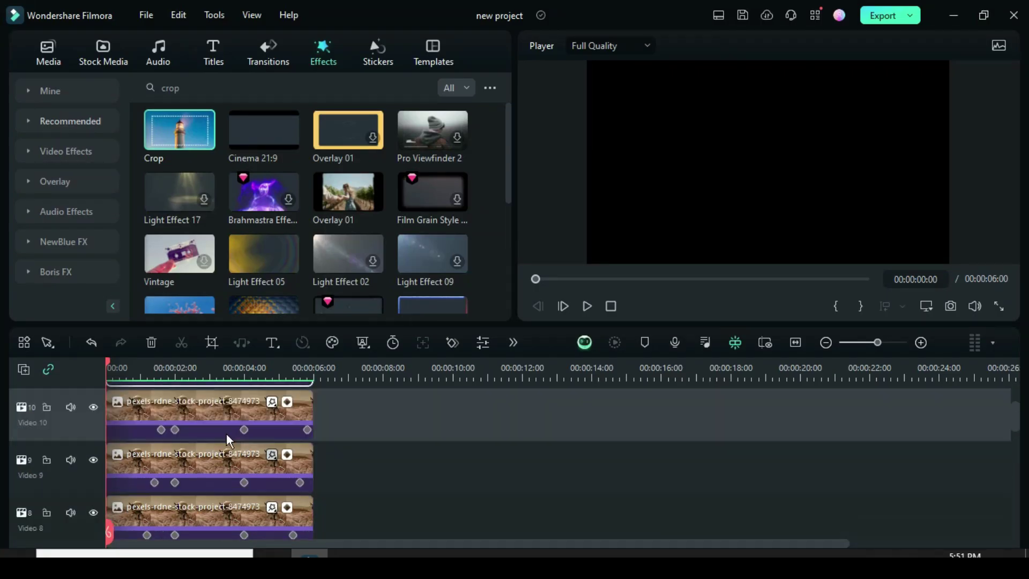
click(586, 307)
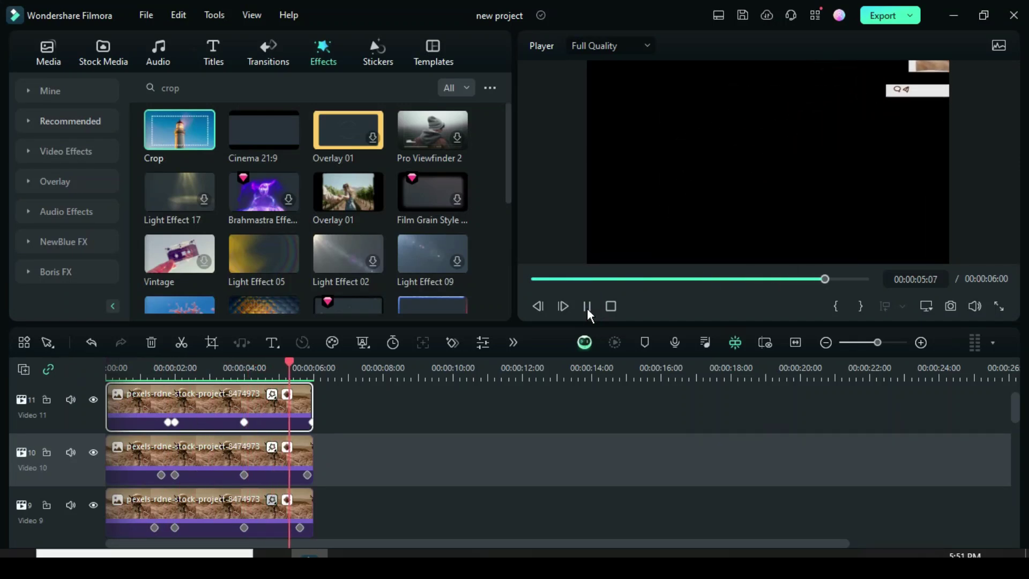
click(534, 279)
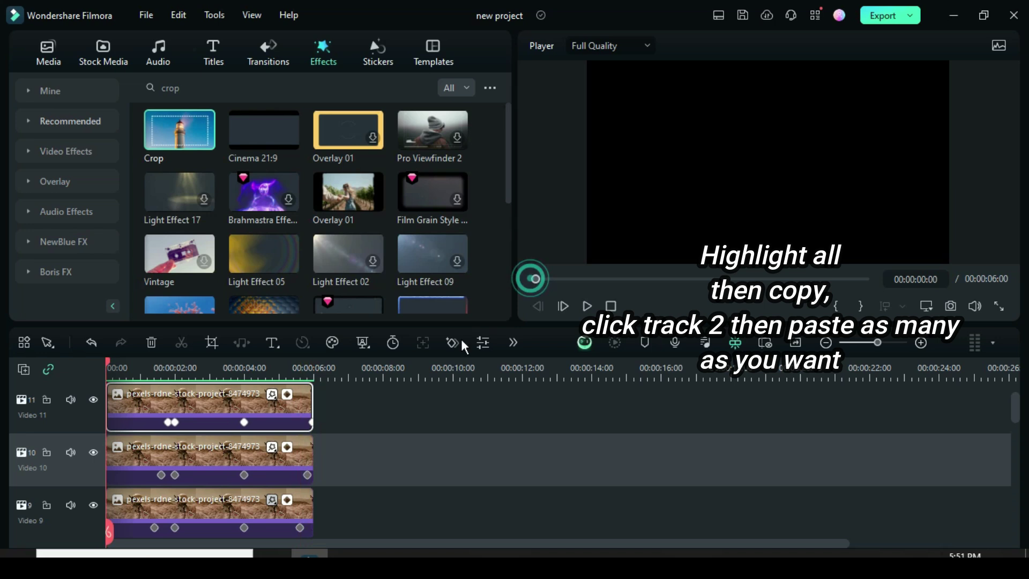
Step: Copy all ten stacked clips and paste them onto the tracks from Video 2 upward at 00:00:06:00
drag(342, 398, 206, 480)
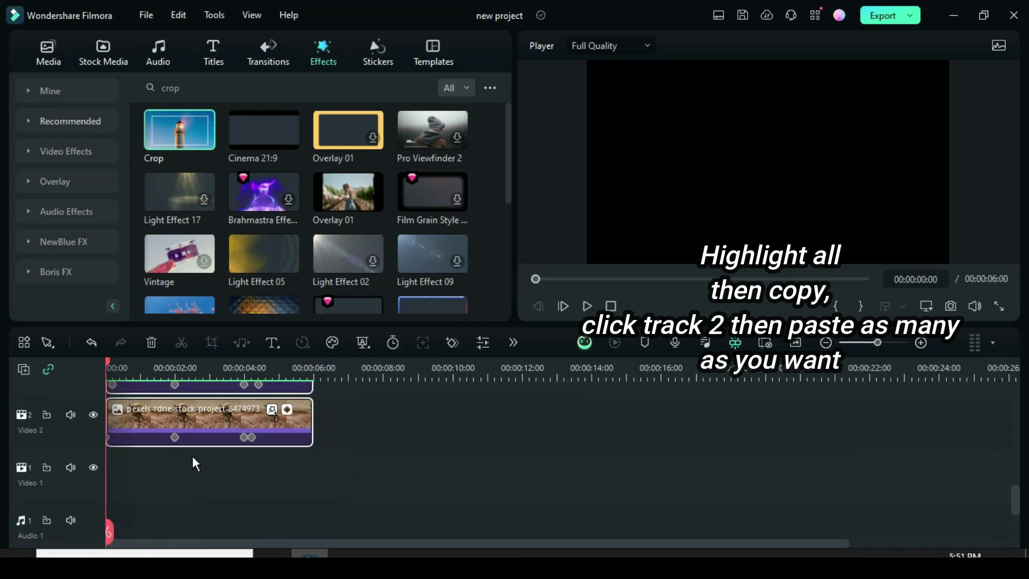
right_click(214, 430)
click(245, 35)
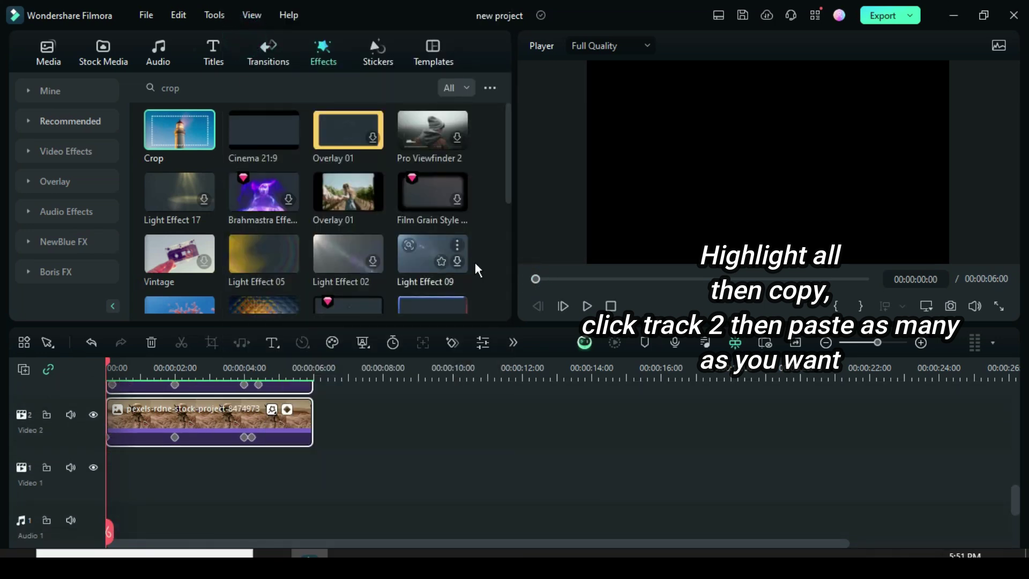
click(587, 306)
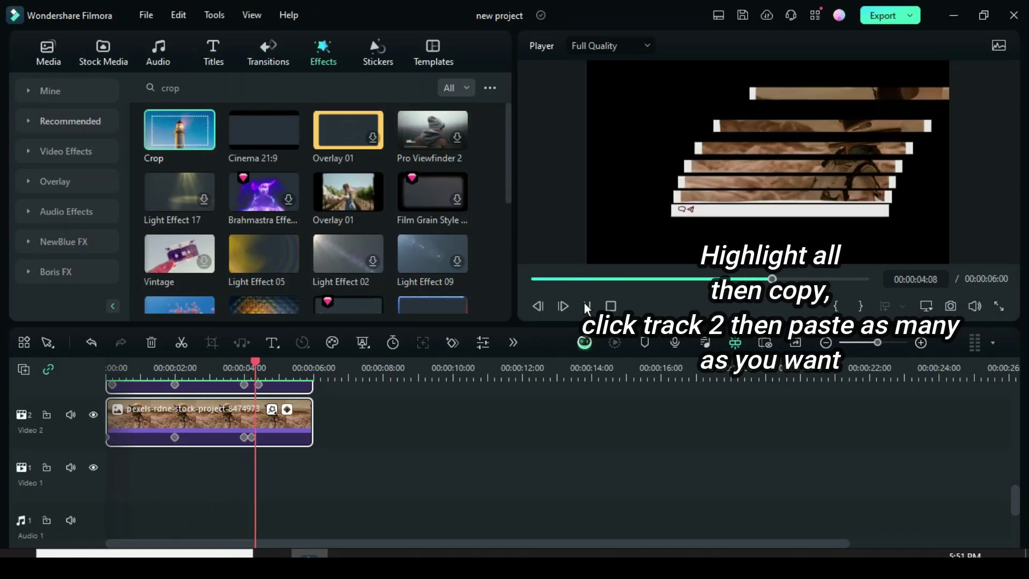
click(58, 405)
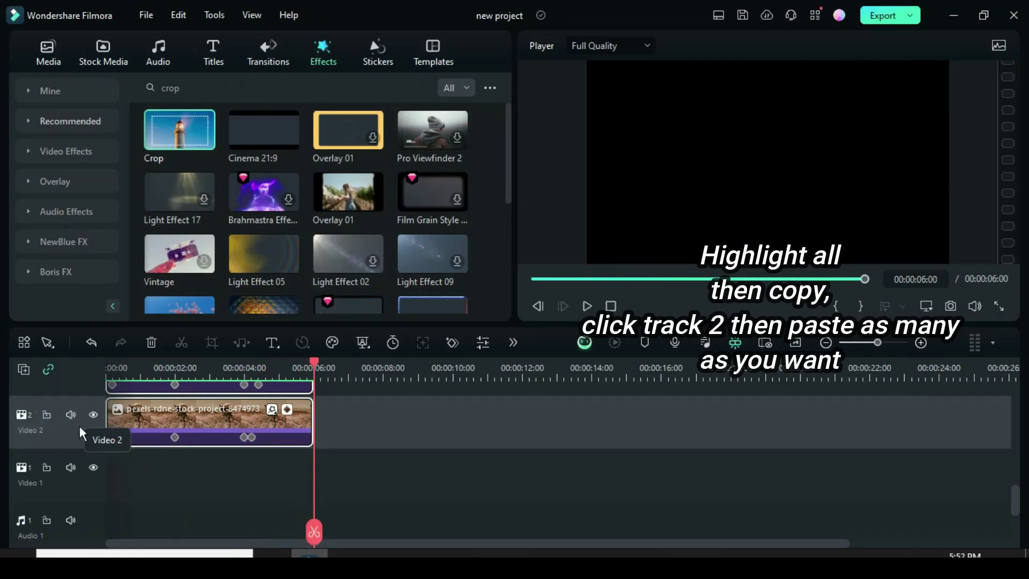
right_click(328, 427)
click(353, 48)
Step: Paste the copied clip stack four more times end to end, extending the timeline to 00:00:36:00
right_click(530, 427)
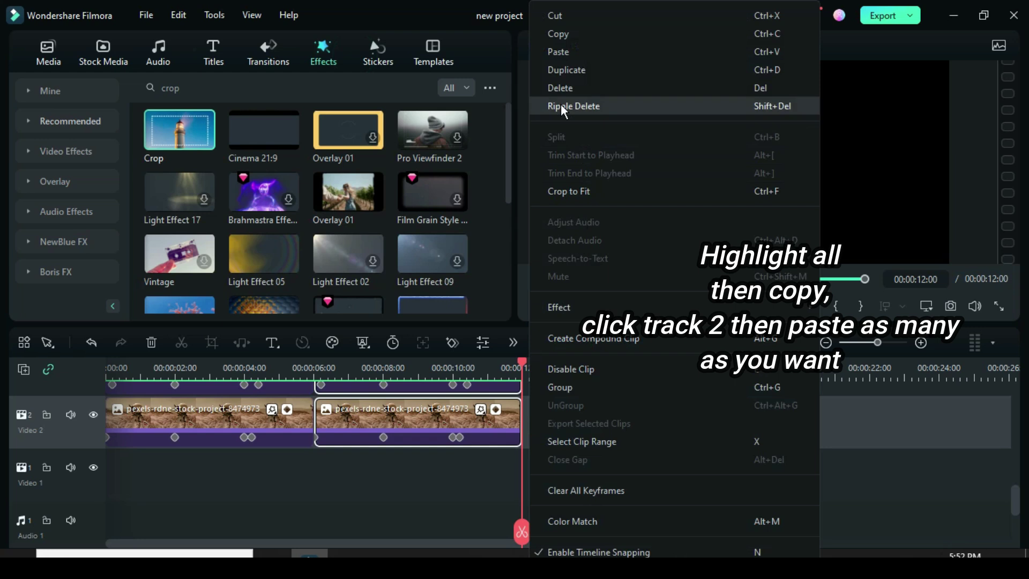
click(560, 51)
scroll(661, 360, down, 3)
right_click(457, 422)
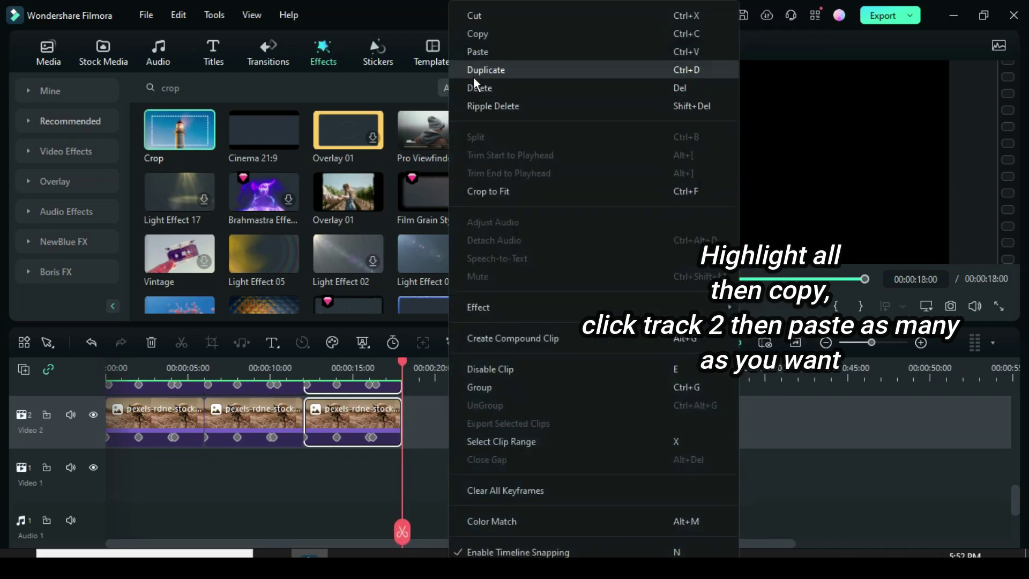
click(474, 51)
right_click(522, 418)
click(560, 50)
right_click(626, 426)
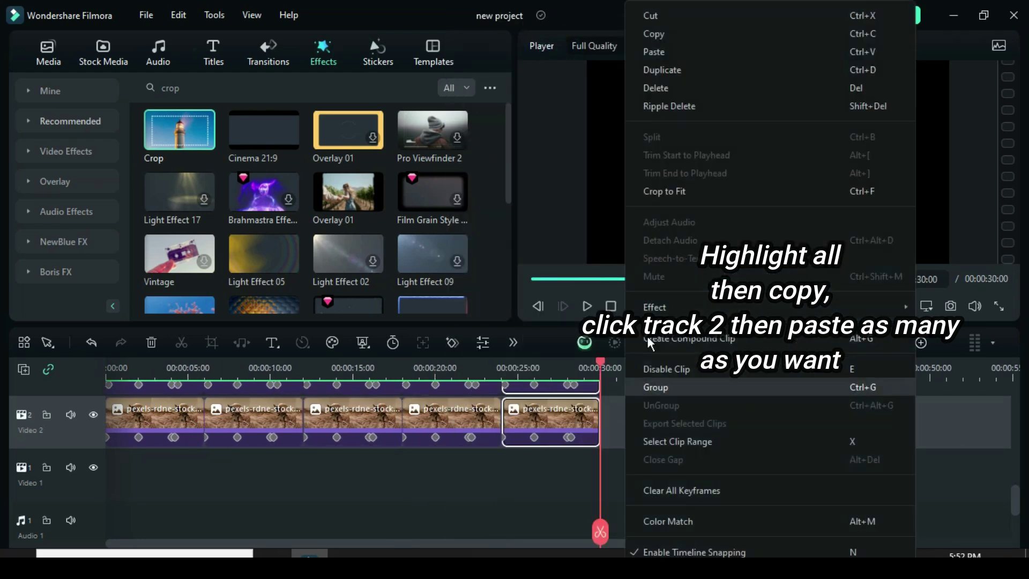
click(657, 52)
Step: Replace the second clip on every track, starting at 00:00:06:00, with the blue-background astronaut picture, keeping each clip's keyframes and crop
scroll(700, 423, up, 10)
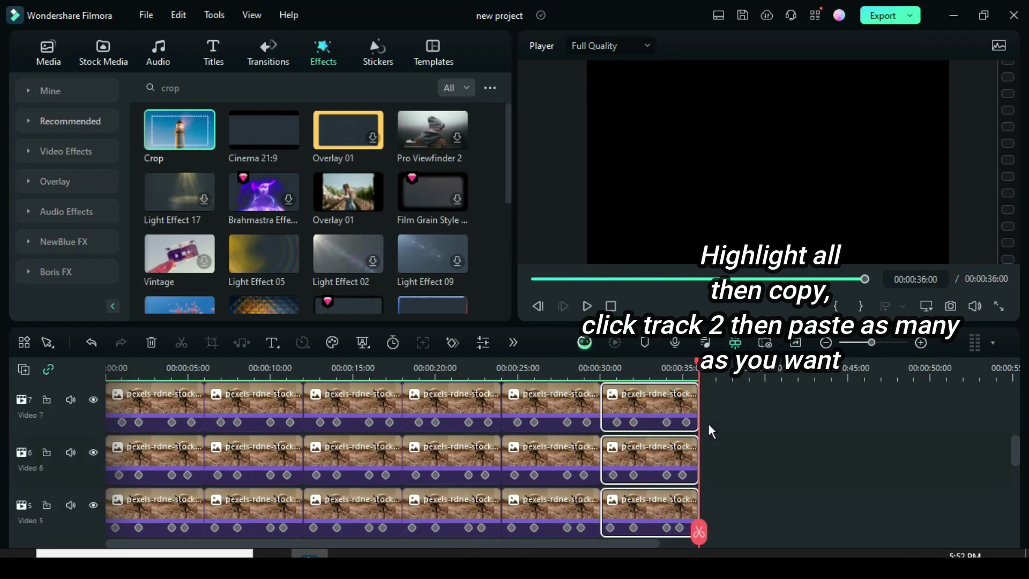
scroll(354, 427, down, 1)
key(Home)
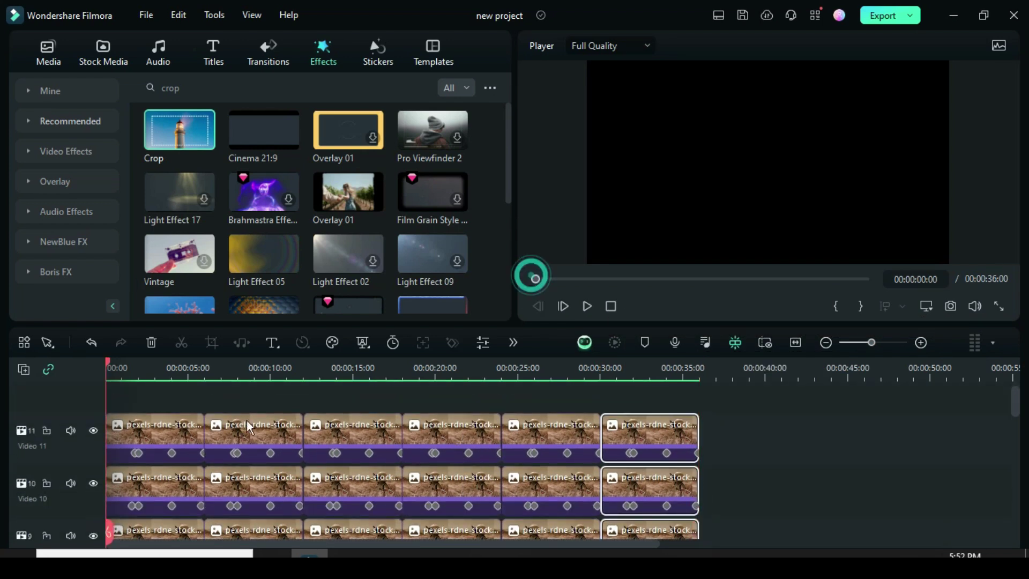
click(231, 433)
click(229, 453)
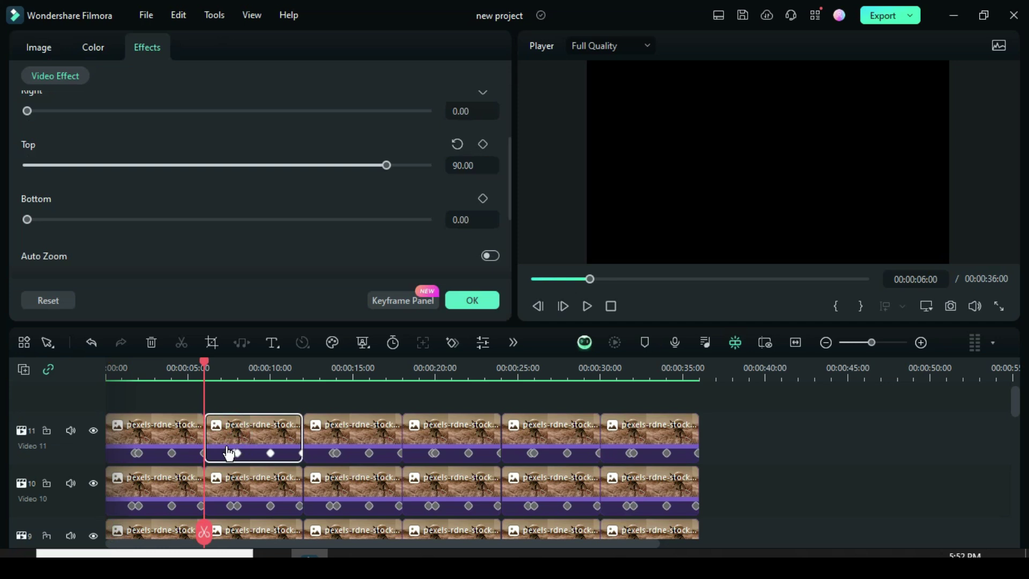
click(465, 301)
click(41, 55)
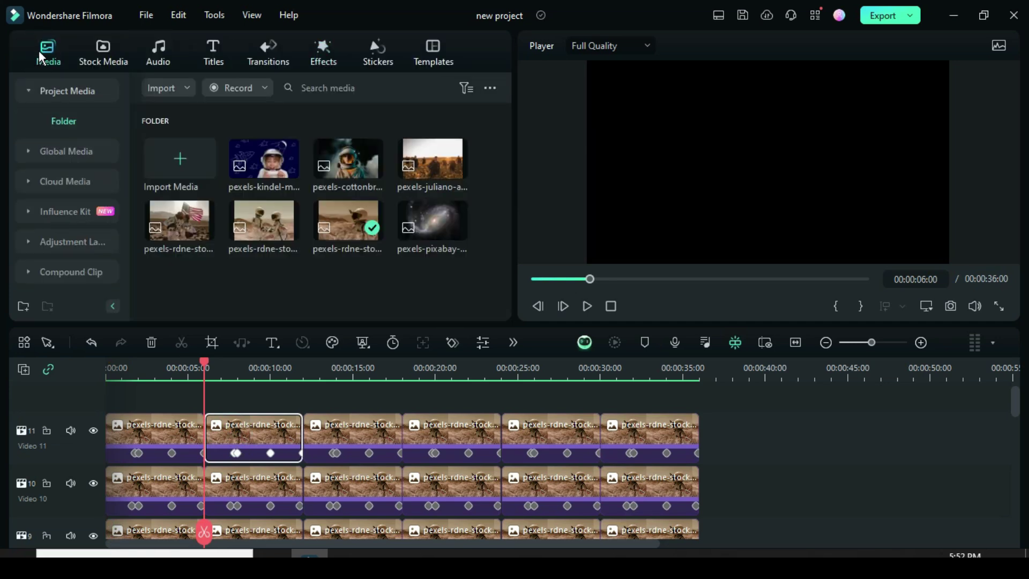
drag(242, 159, 236, 467)
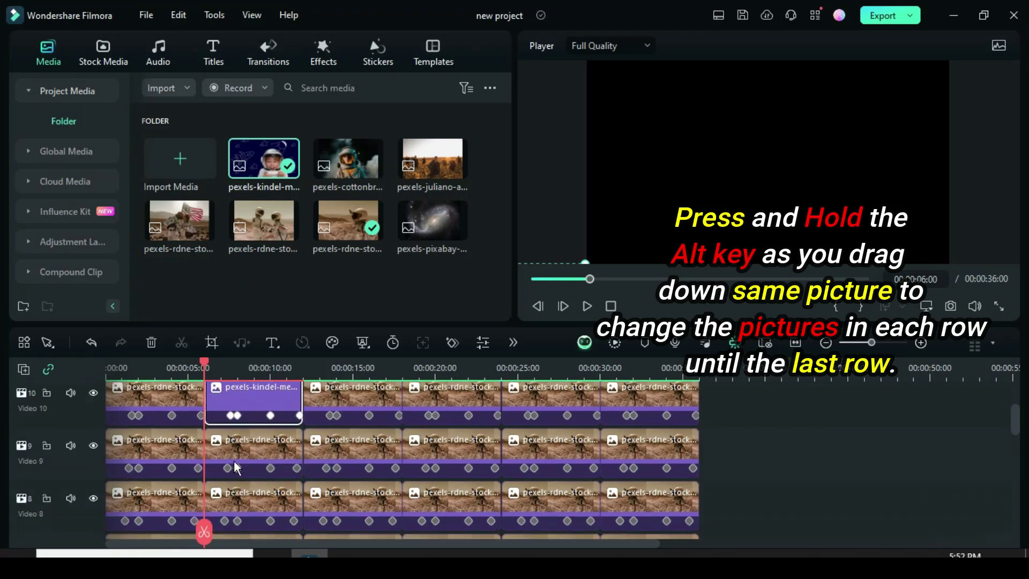
drag(251, 251, 227, 463)
scroll(230, 463, down, 1)
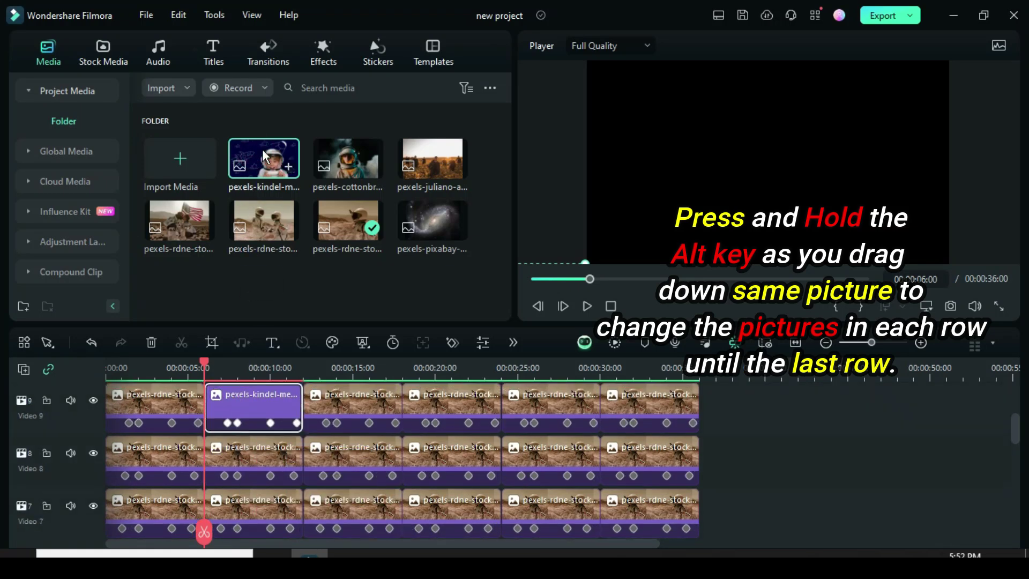
drag(259, 152, 230, 474)
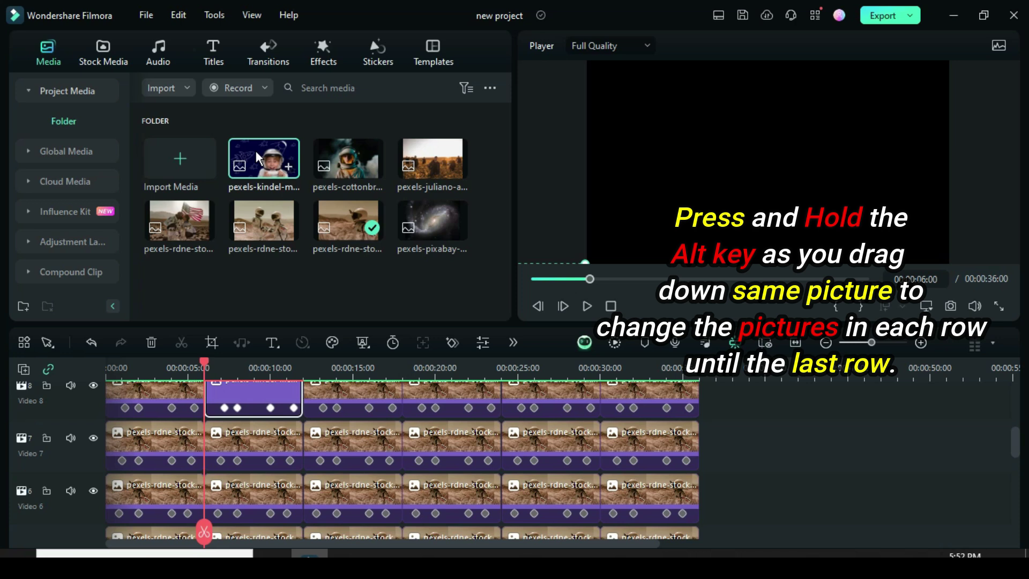
drag(252, 407, 248, 455)
drag(251, 416, 255, 474)
Step: Replace the third clip on every track, starting at 00:00:12:00, with the dark pexels-cottonbro astronaut picture
scroll(256, 473, up, 10)
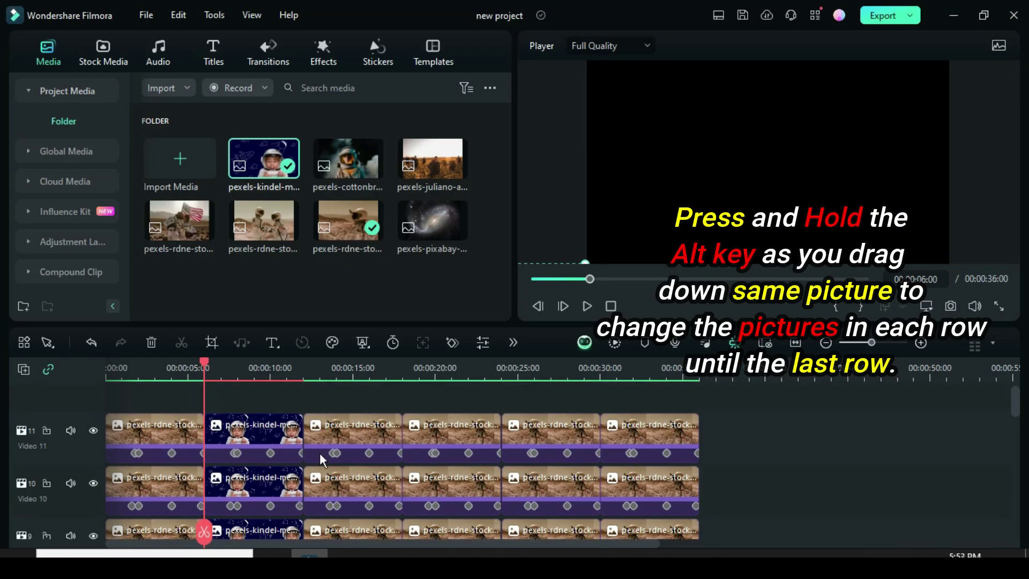
double_click(358, 430)
click(468, 298)
drag(358, 168, 343, 482)
drag(348, 420, 330, 479)
scroll(343, 471, down, 3)
scroll(344, 467, down, 3)
drag(344, 156, 325, 457)
scroll(337, 457, down, 2)
drag(344, 148, 334, 481)
scroll(342, 459, down, 3)
scroll(348, 445, down, 3)
scroll(354, 417, down, 2)
Step: Replace the fourth clip on every track, starting at 00:00:18:00, with the bright-sky field picture
scroll(364, 465, up, 10)
double_click(440, 435)
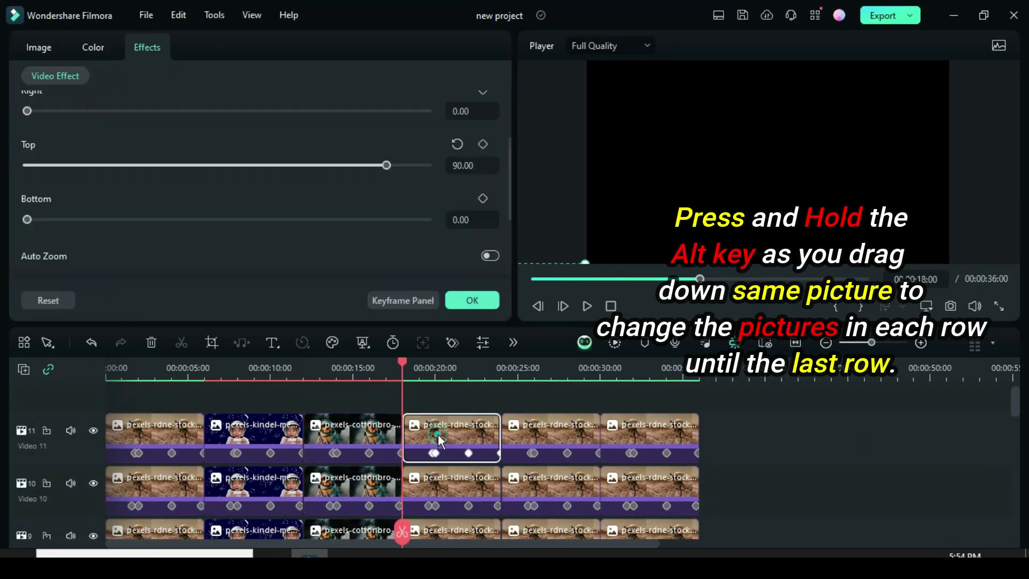
click(470, 299)
drag(430, 156, 440, 456)
scroll(449, 443, down, 1)
scroll(441, 456, down, 1)
drag(427, 155, 444, 429)
drag(427, 154, 434, 488)
scroll(433, 489, down, 2)
drag(427, 156, 438, 465)
scroll(441, 486, down, 3)
scroll(433, 487, down, 3)
scroll(438, 465, down, 3)
scroll(449, 433, down, 2)
scroll(448, 449, down, 2)
Step: Replace the fifth clip on every track, starting at 00:00:24:00, with the picture of the astronaut holding a flag
scroll(465, 449, up, 20)
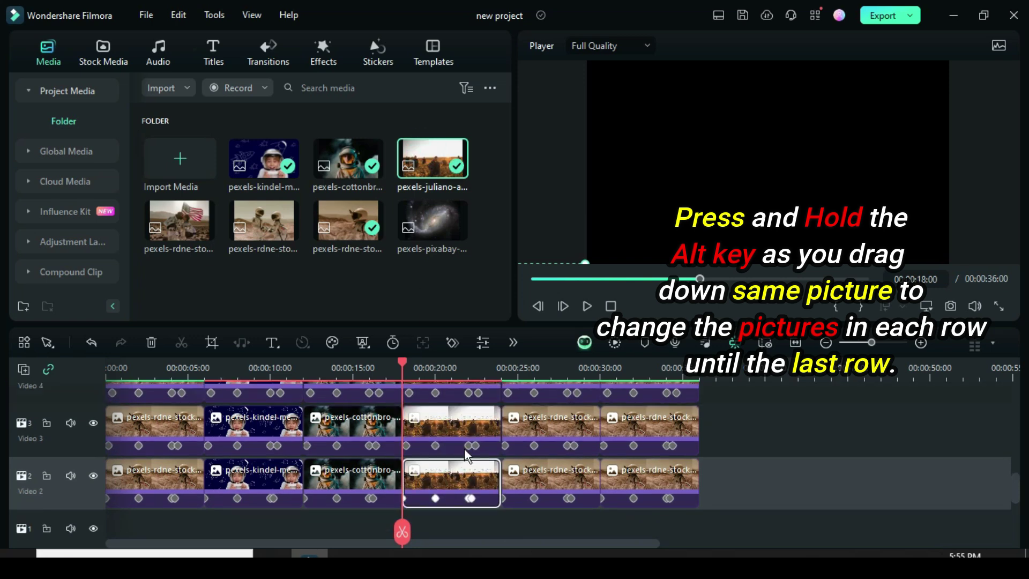
double_click(531, 455)
click(471, 299)
drag(182, 217, 547, 480)
scroll(555, 465, down, 3)
scroll(555, 464, down, 3)
scroll(552, 466, down, 3)
scroll(540, 483, down, 2)
scroll(549, 492, down, 3)
scroll(555, 473, down, 2)
scroll(559, 490, down, 3)
scroll(546, 480, down, 3)
drag(172, 220, 544, 487)
scroll(543, 488, down, 3)
Step: Replace the sixth clip on Video 11 with the two-astronaut picture and those on the lower tracks with pexels-rdne-stock-project-8474973
scroll(539, 478, up, 9)
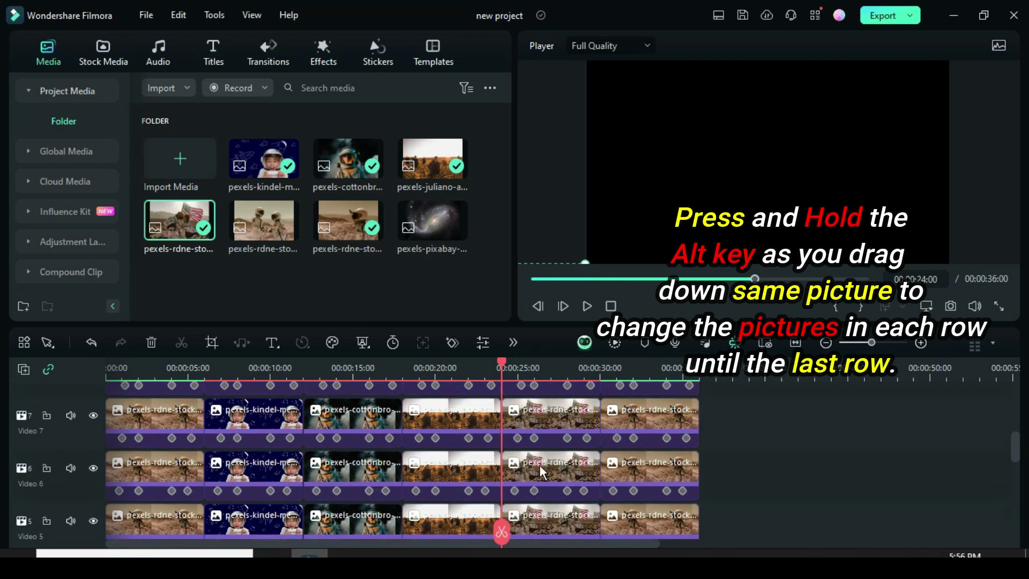
click(264, 220)
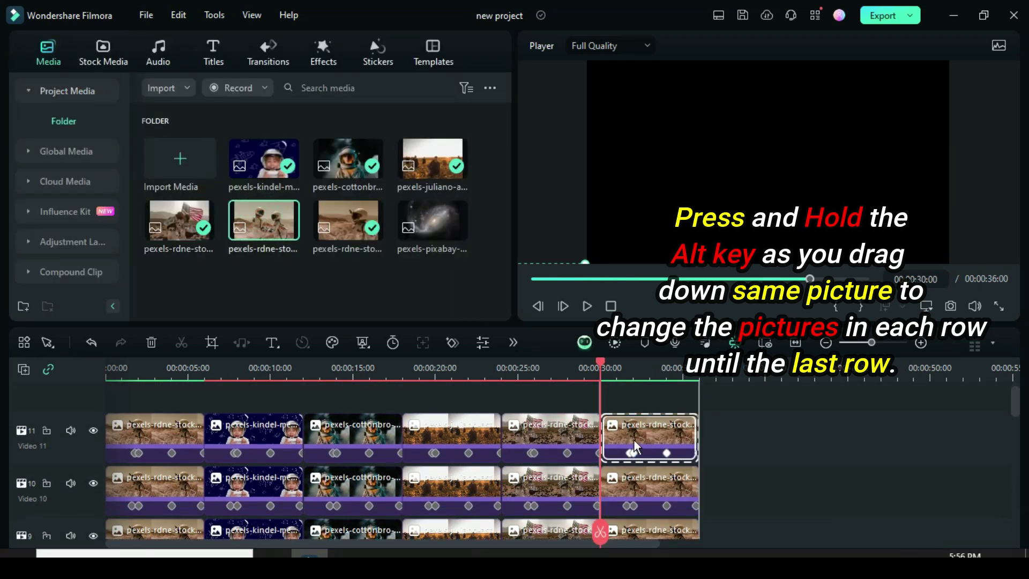
scroll(642, 458, down, 1)
drag(342, 219, 658, 458)
scroll(653, 468, down, 1)
scroll(658, 459, down, 1)
drag(340, 216, 633, 509)
scroll(639, 455, down, 1)
scroll(648, 482, down, 1)
scroll(645, 463, down, 1)
scroll(626, 444, down, 1)
scroll(634, 478, down, 1)
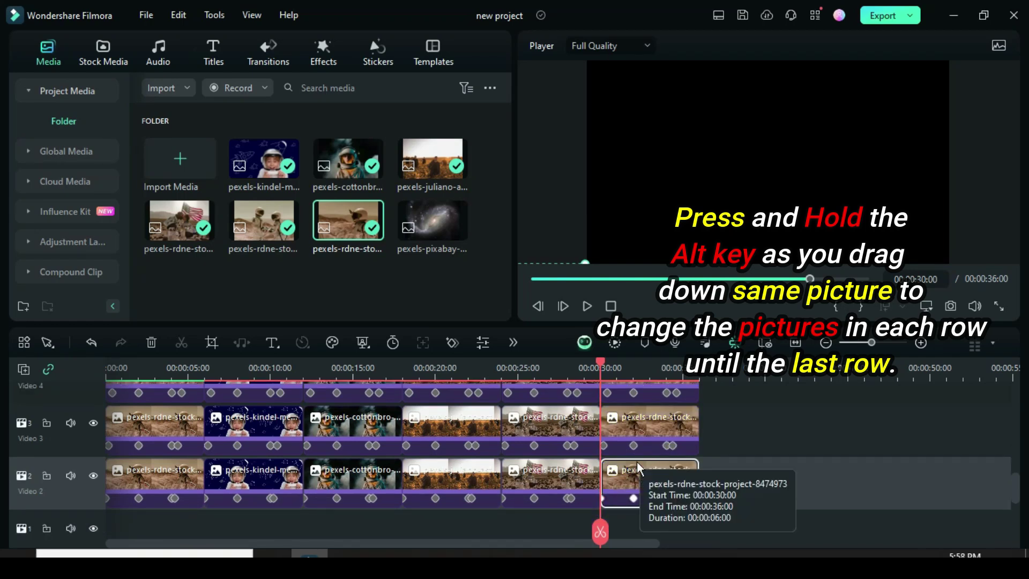
Step: Replace the Video 11 clip at 00:00:30:00 with pexels-rdne-stock-project-8474973 to match the tracks below it
scroll(636, 479, up, 13)
scroll(637, 484, up, 3)
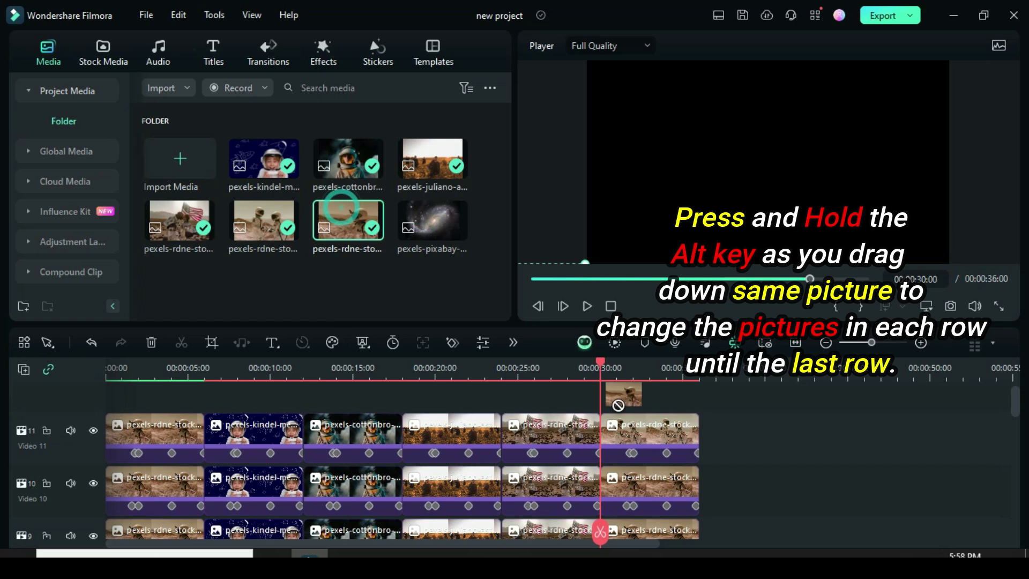
scroll(622, 407, down, 8)
Step: Add the galaxy picture to Video 1 as a background extended to 00:00:36:00 and apply Crop to Fit
click(532, 280)
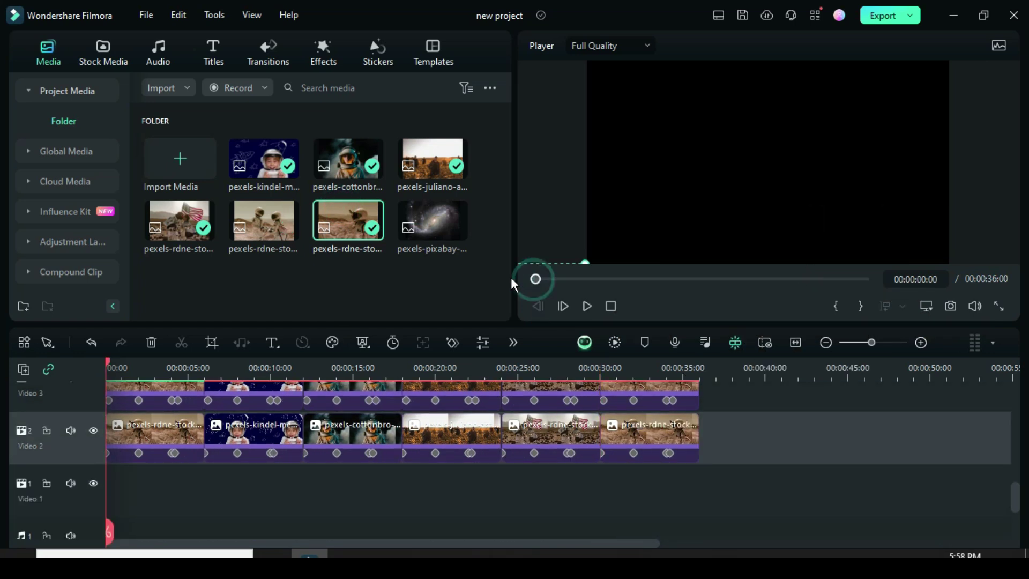
drag(429, 220, 119, 504)
drag(186, 489, 699, 491)
right_click(554, 500)
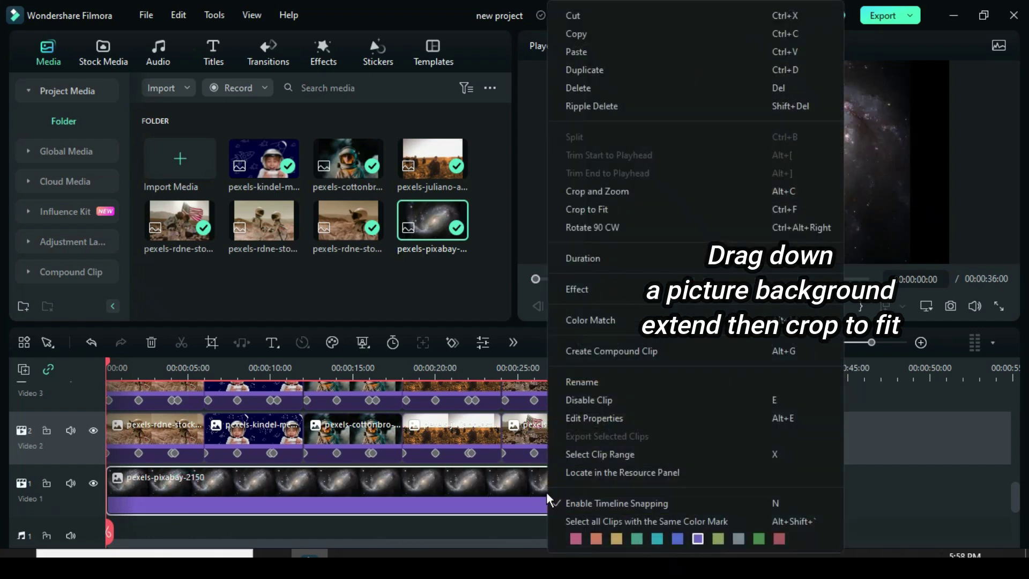
click(586, 213)
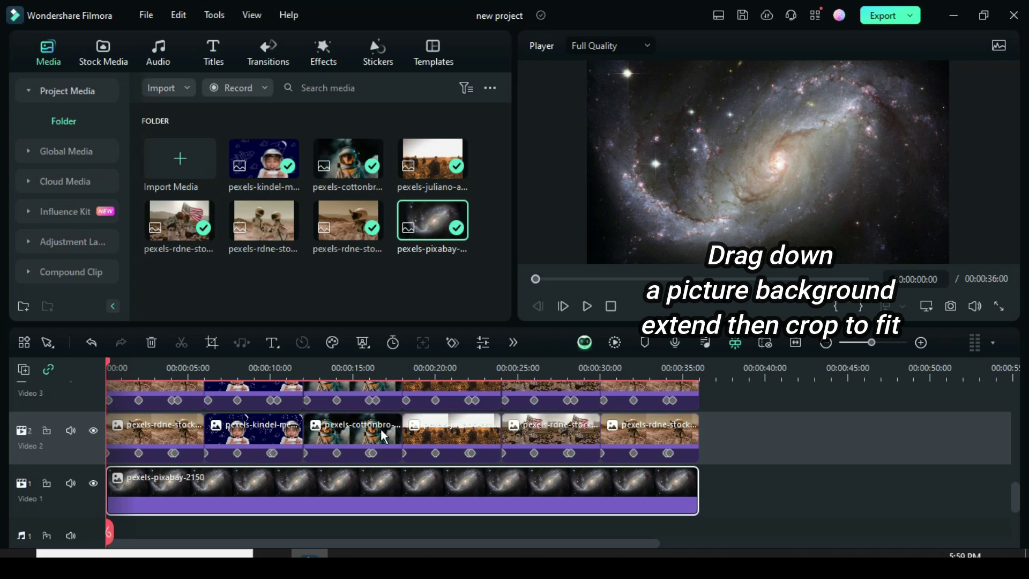
Step: Add a new empty video track above Video 11
scroll(256, 488, up, 10)
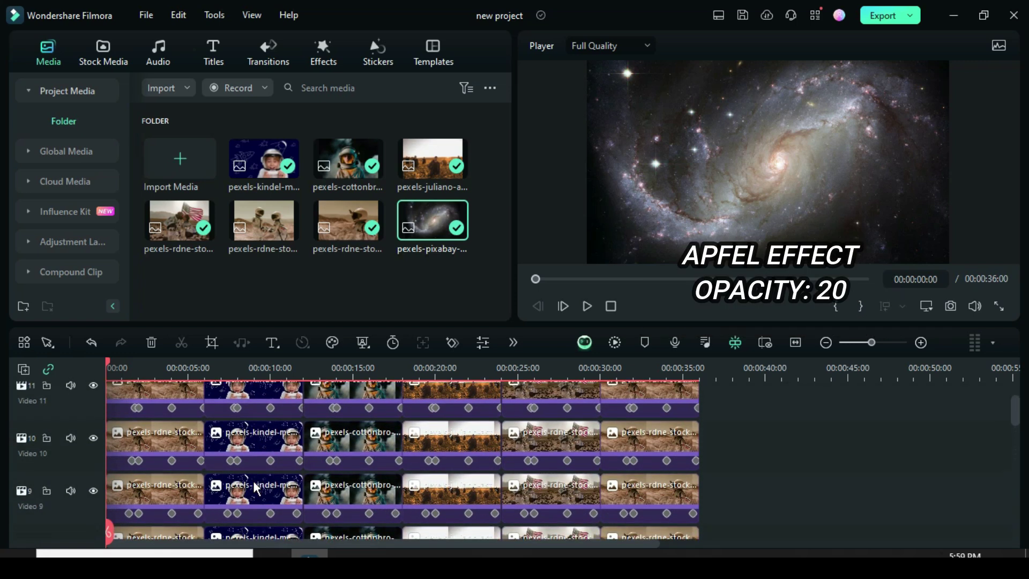
scroll(256, 489, up, 1)
click(24, 369)
click(59, 391)
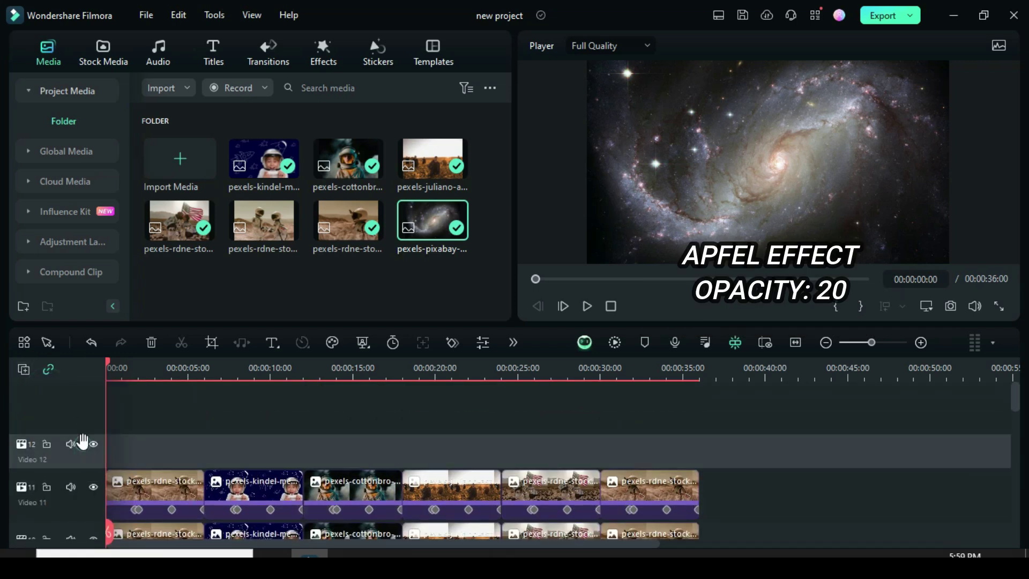
Step: Find the Apfel effect and place it on Video 12, spanning from the start to 00:00:36:00
click(330, 47)
click(242, 90)
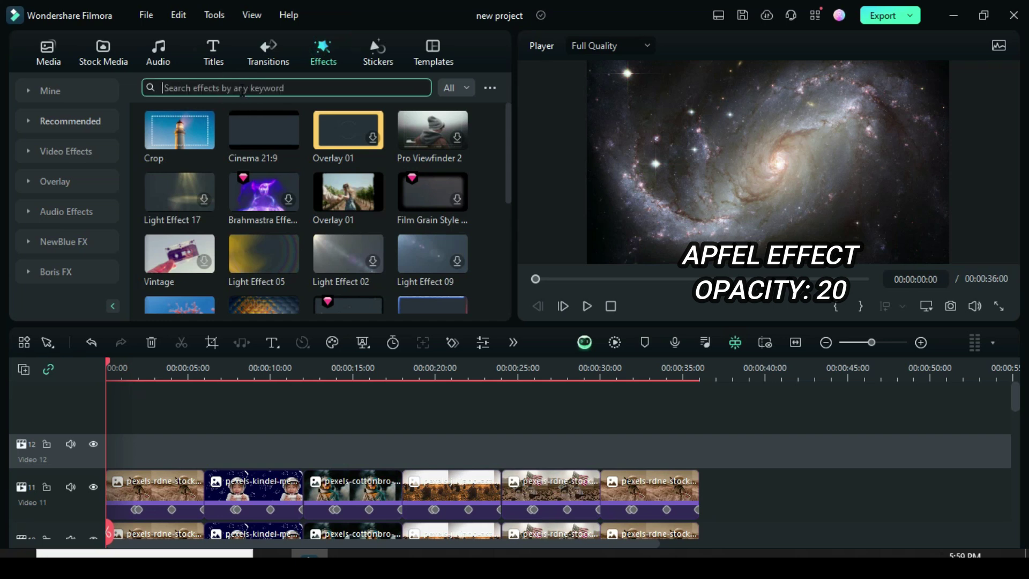
text(apfel)
key(Return)
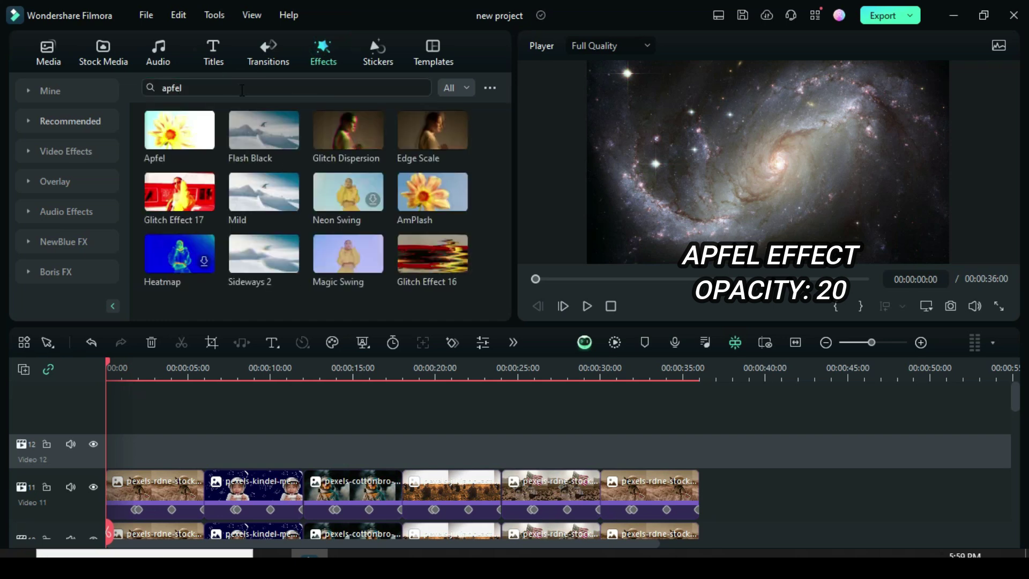
drag(180, 134, 698, 453)
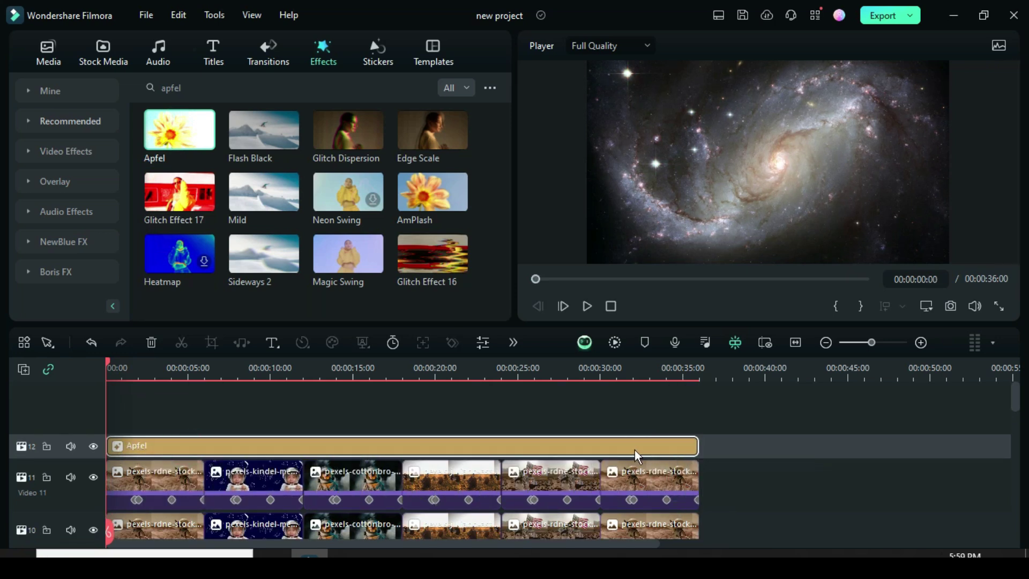
Step: Set the Apfel effect's opacity to 20% and confirm the setting
double_click(356, 448)
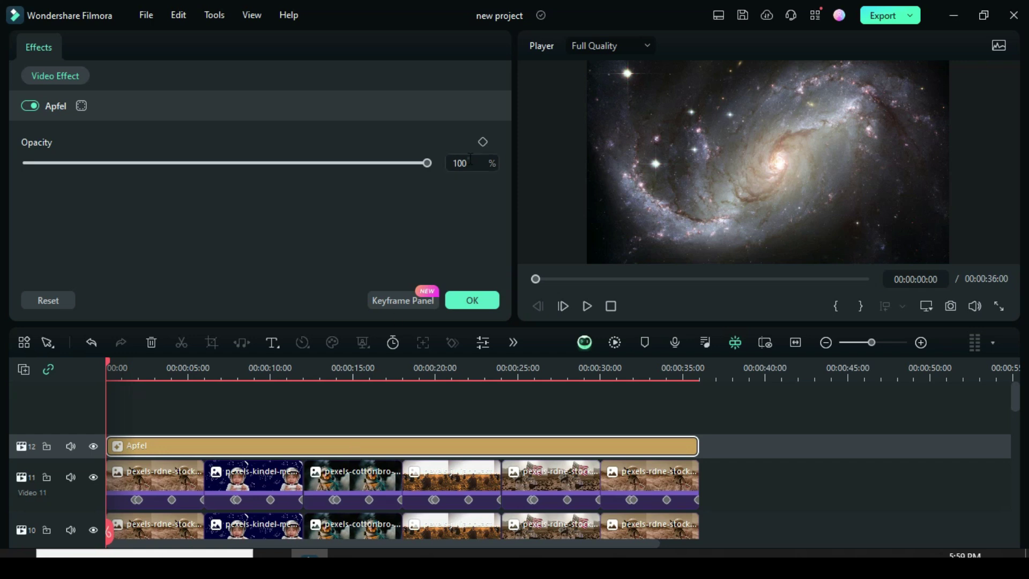
click(400, 143)
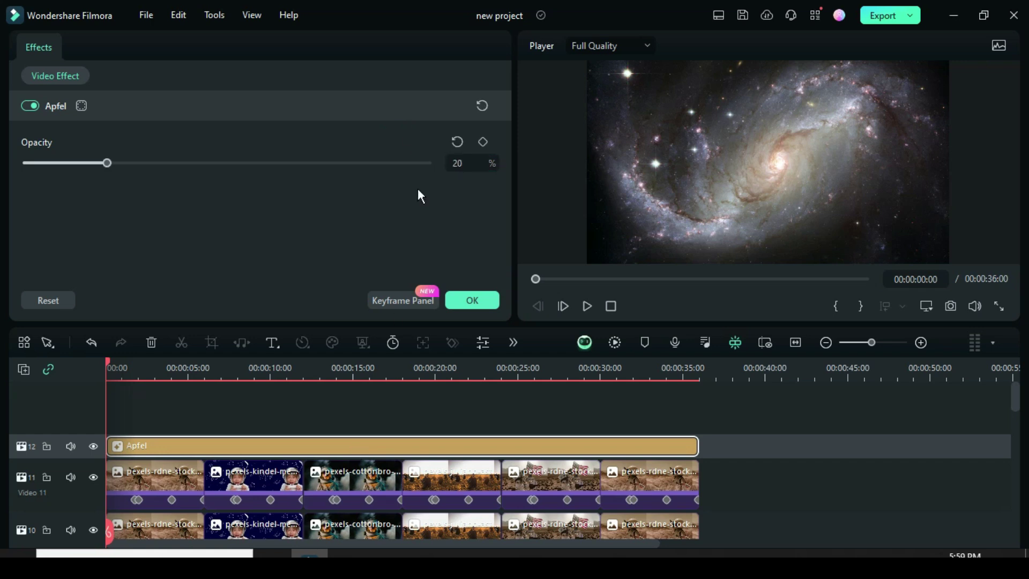
click(464, 300)
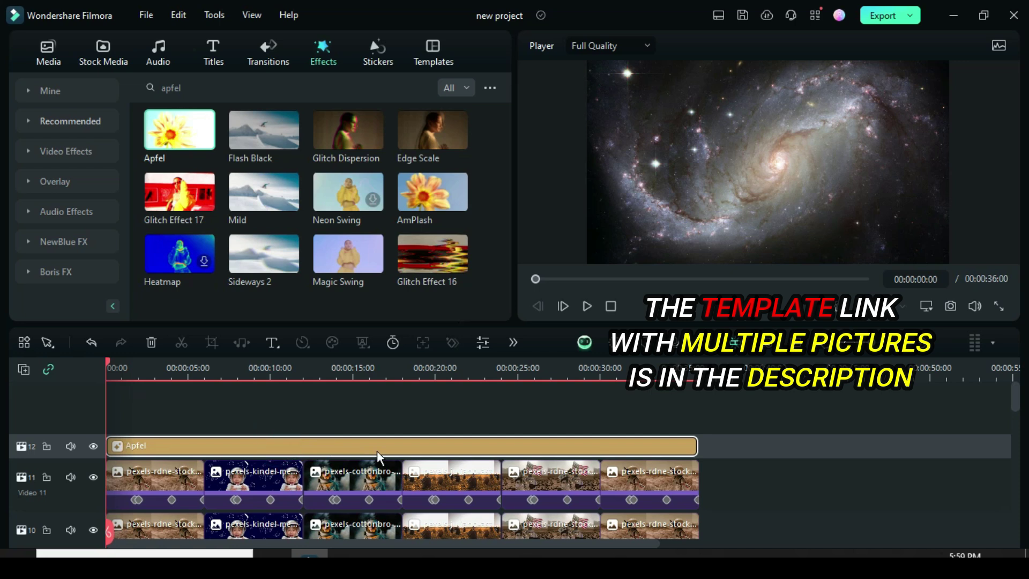
Step: Look over the stacked tracks and start a preview render of the whole timeline for smooth playback
scroll(422, 429, down, 1)
scroll(419, 428, down, 12)
scroll(373, 442, up, 13)
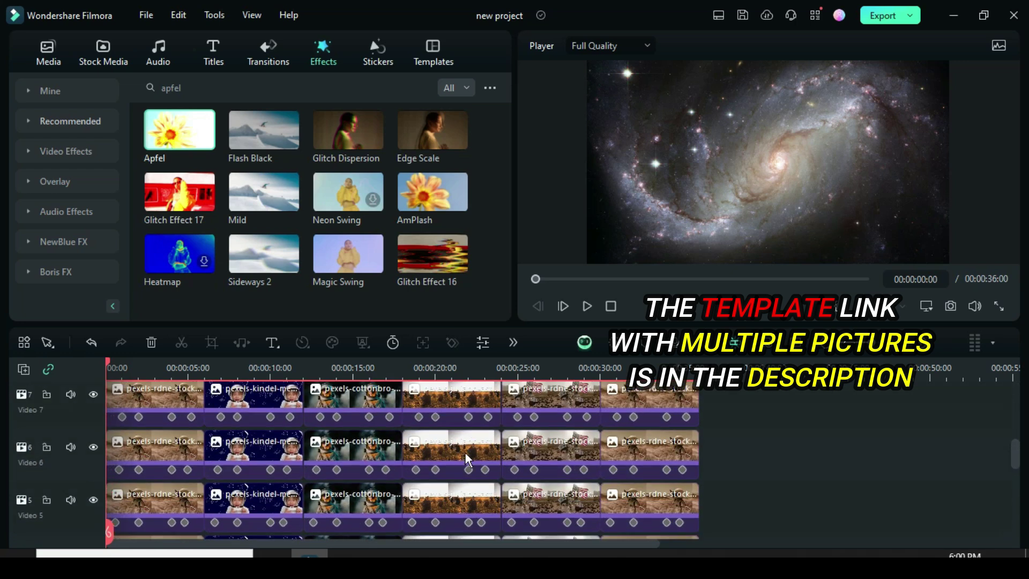
key(Return)
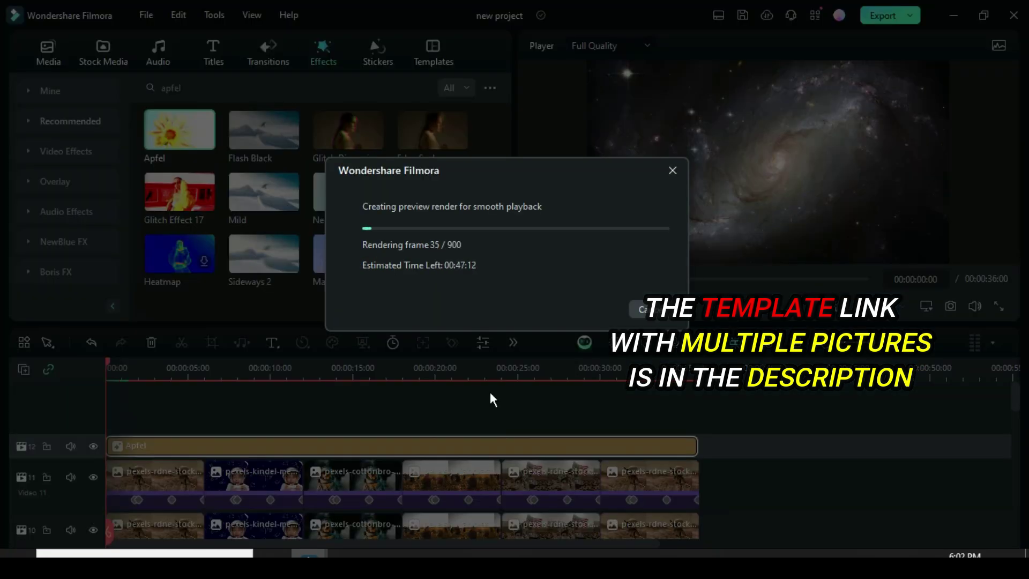